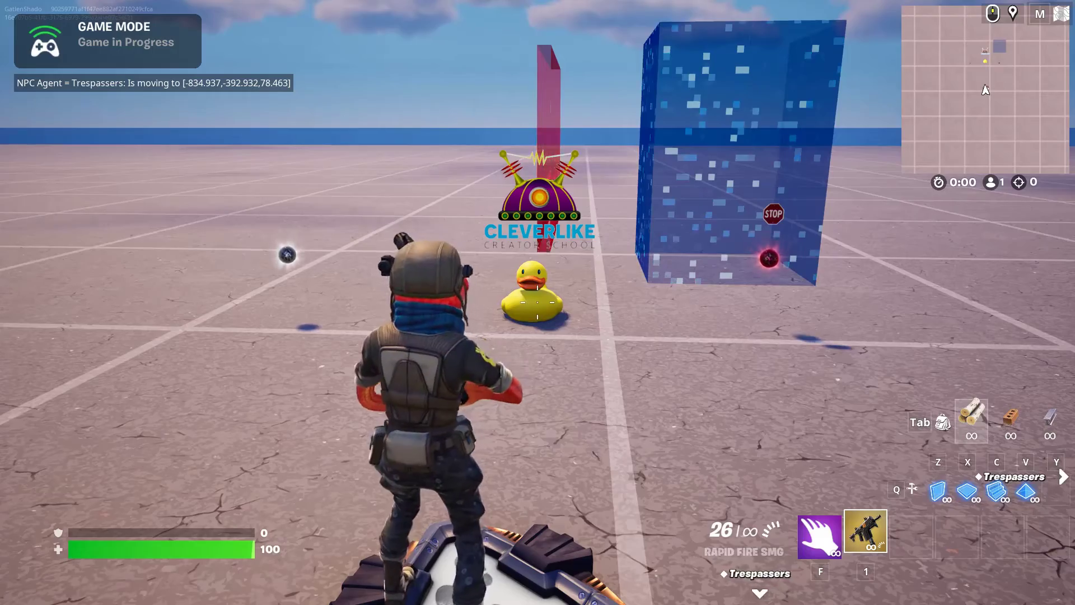
- Run to the duck to gain the duck head, then through the red volume to lose it, twice
{"action": "key", "text": "w"}
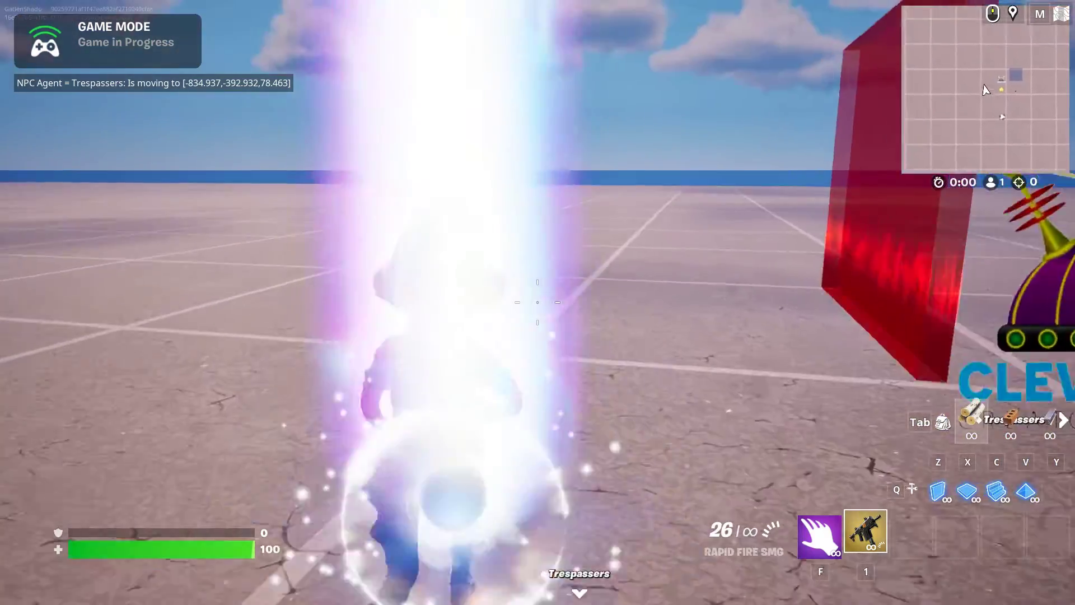
{"action": "key", "text": "w"}
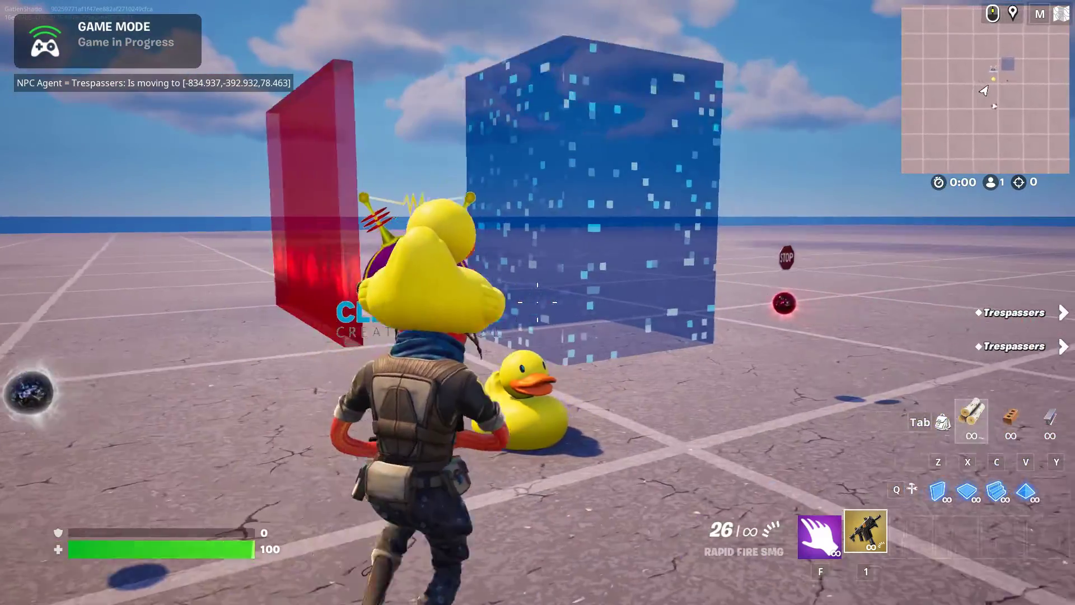
{"action": "key", "text": "w"}
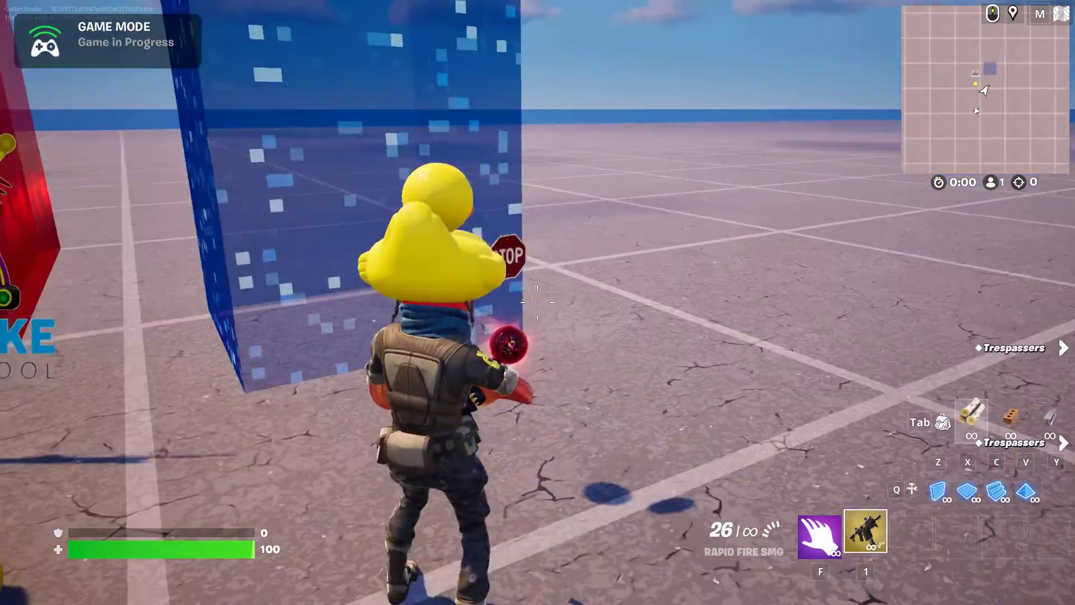
{"action": "key", "text": "w"}
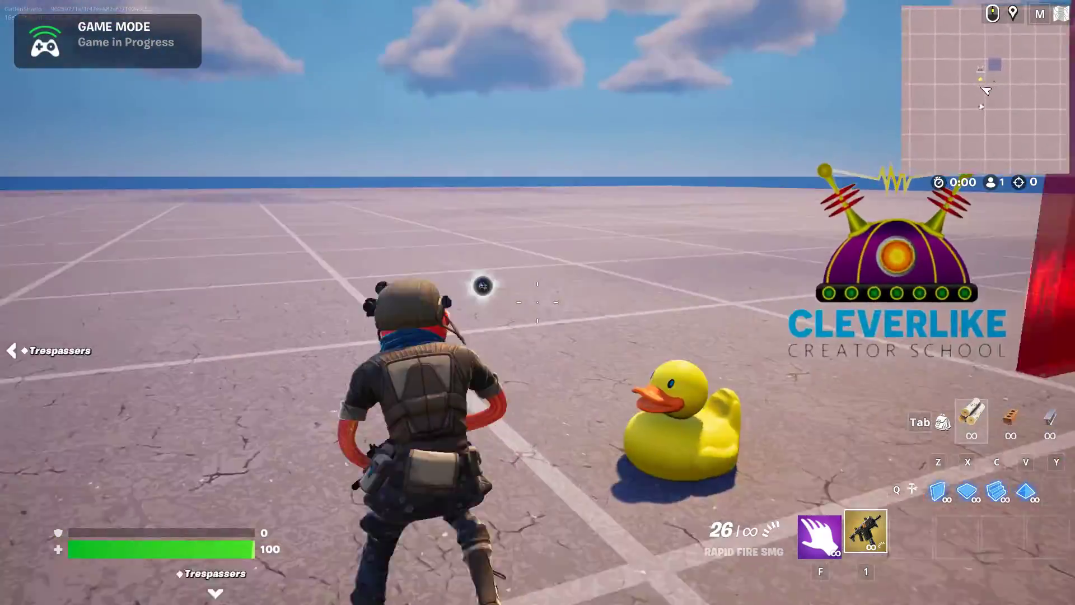
{"action": "key", "text": "w"}
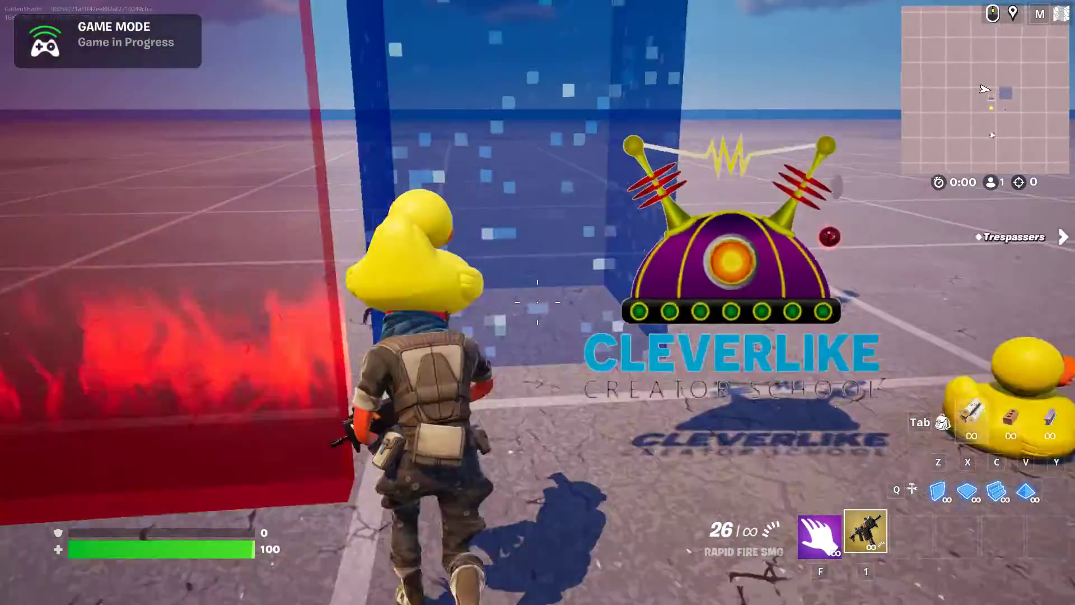
{"action": "key", "text": "w"}
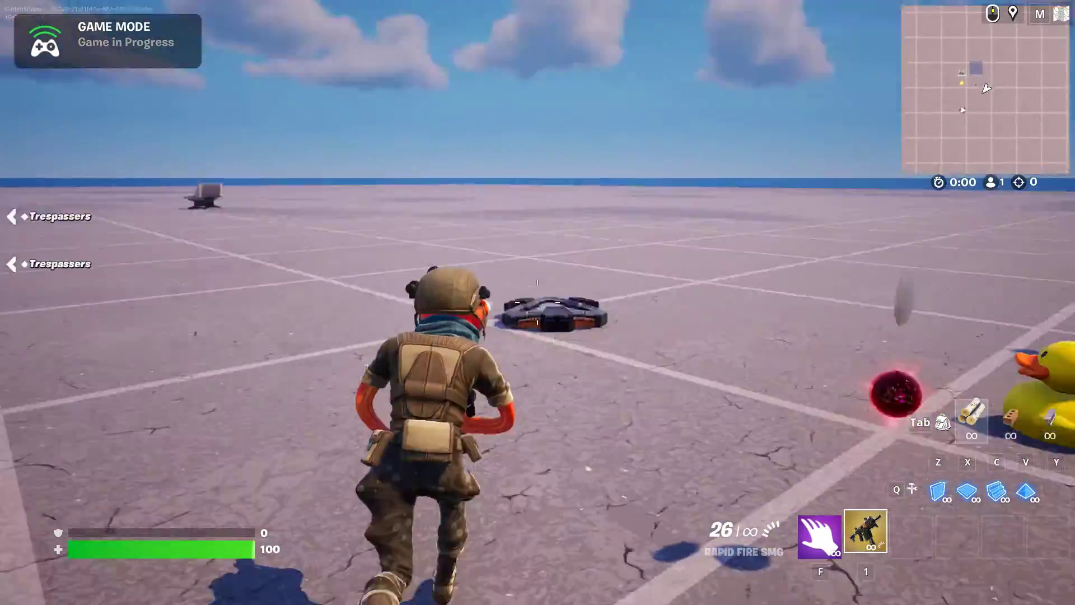
{"action": "key", "text": "w"}
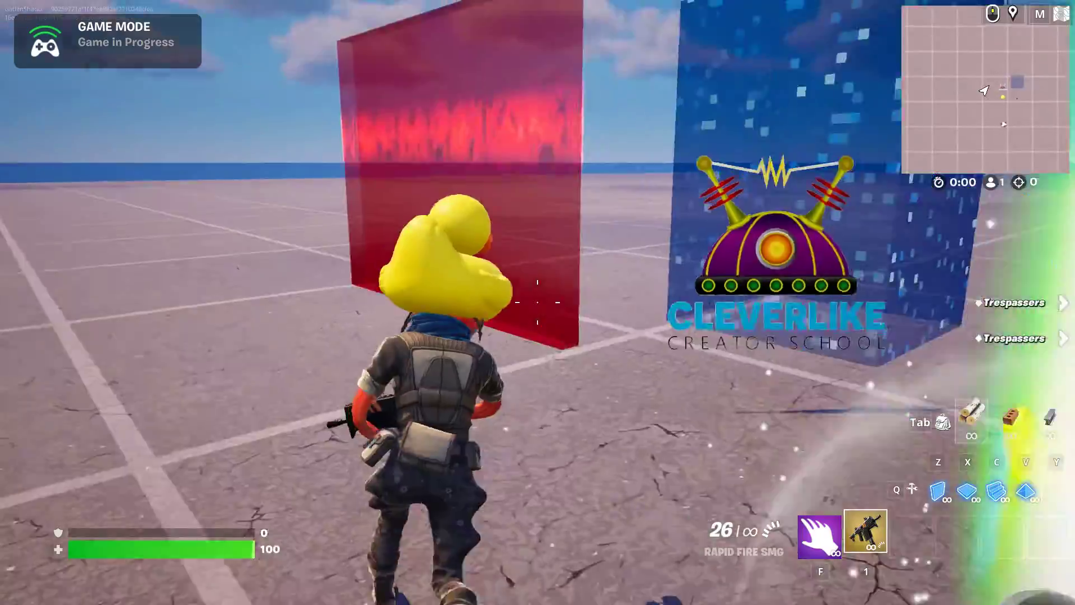
{"action": "key", "text": "w"}
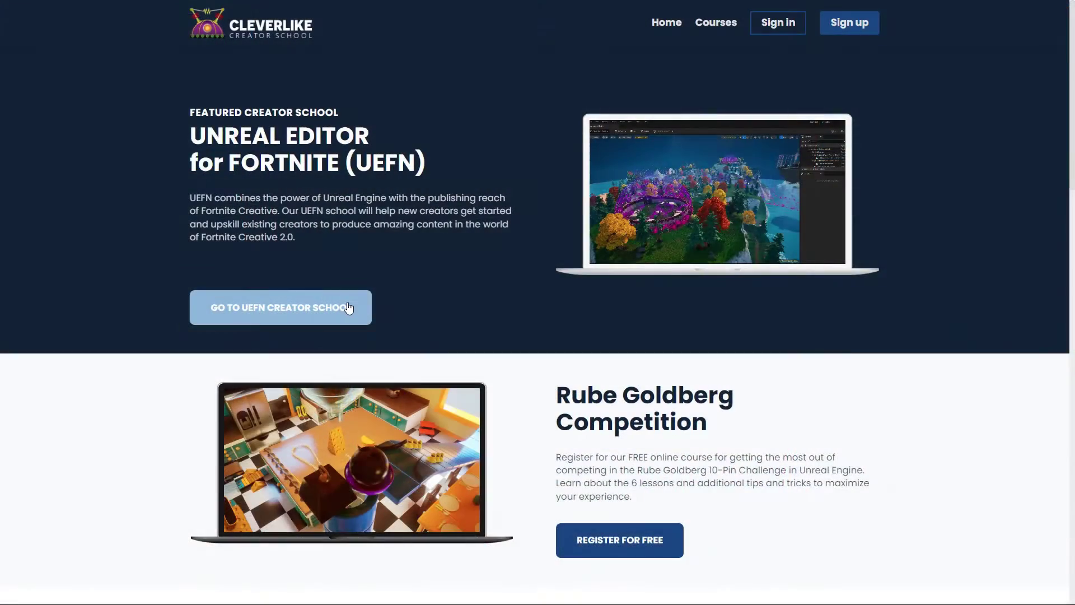
- Scroll the Creator School page down to the UEFN: Visual FX course tile
{"action": "scroll", "coordinate": [1071, 83], "scroll_direction": "down", "scroll_amount": 2}
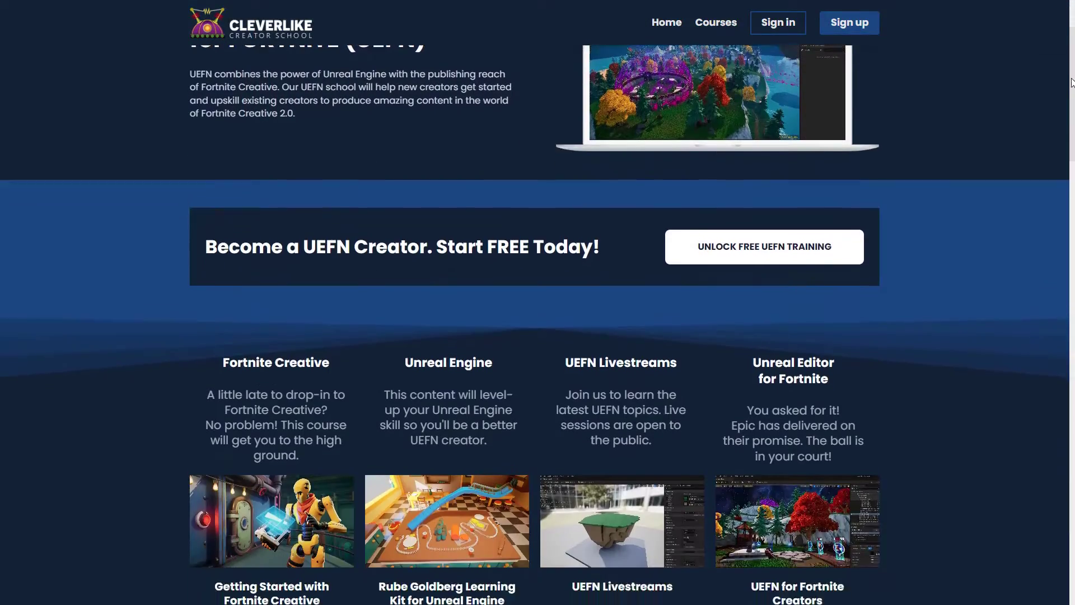
{"action": "left_click_drag", "start_coordinate": [1071, 82], "coordinate": [1059, 329]}
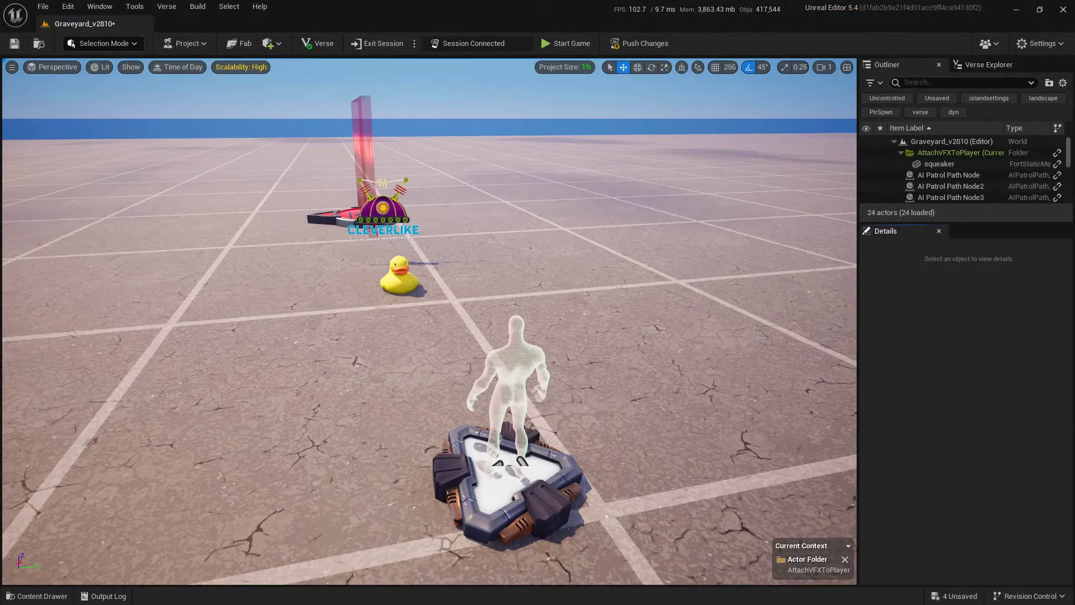
- Find VFX Powerup under Fortnite > Devices and drag it into the level left of the duck
{"action": "left_click", "coordinate": [52, 599]}
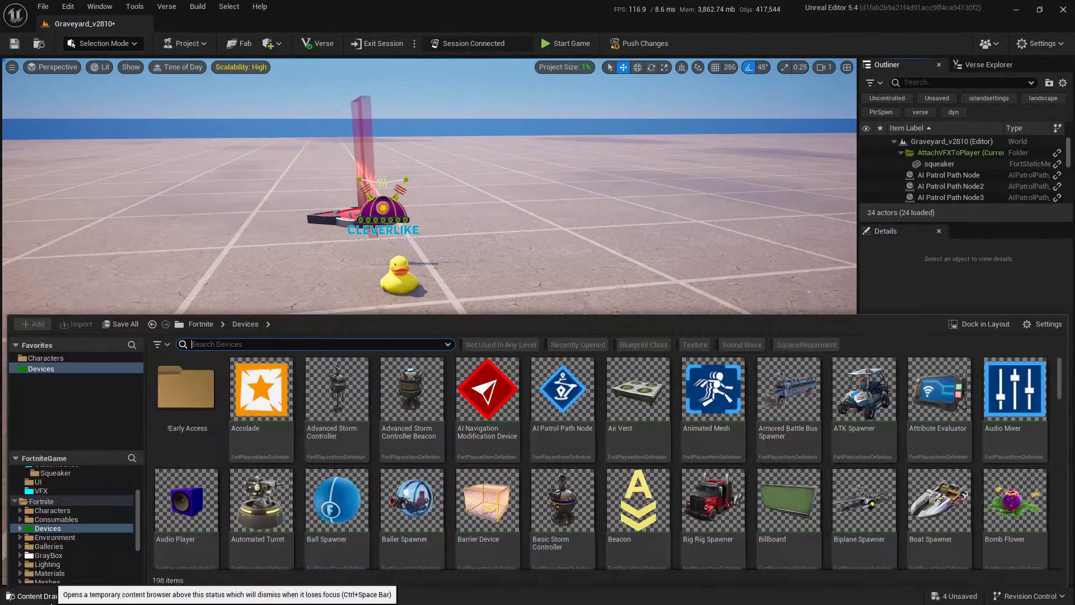
{"action": "left_click", "coordinate": [82, 366]}
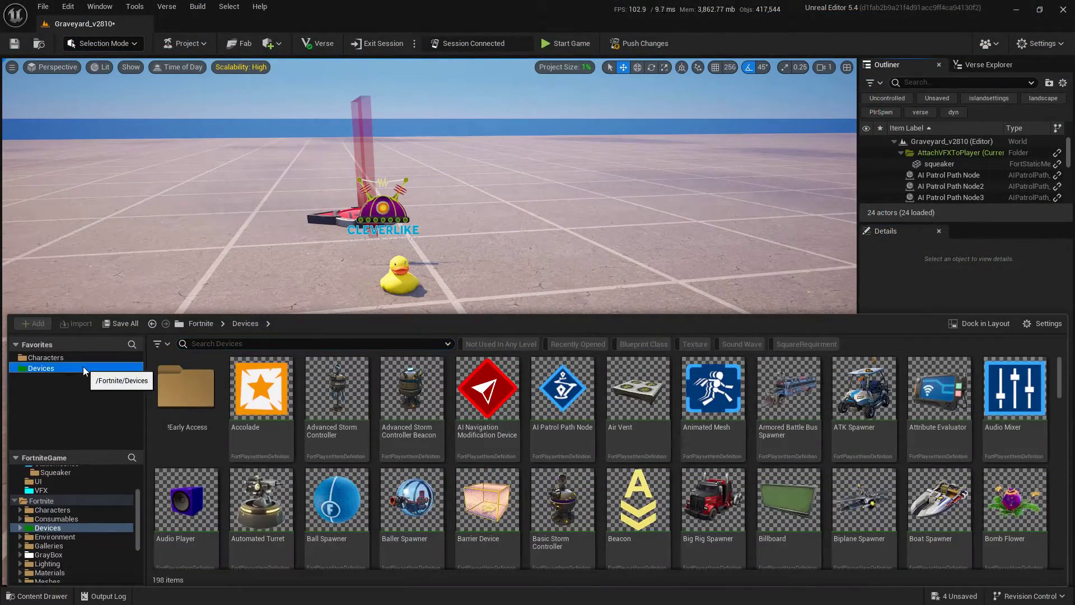
{"action": "left_click", "coordinate": [448, 344]}
{"action": "left_click", "coordinate": [300, 355]}
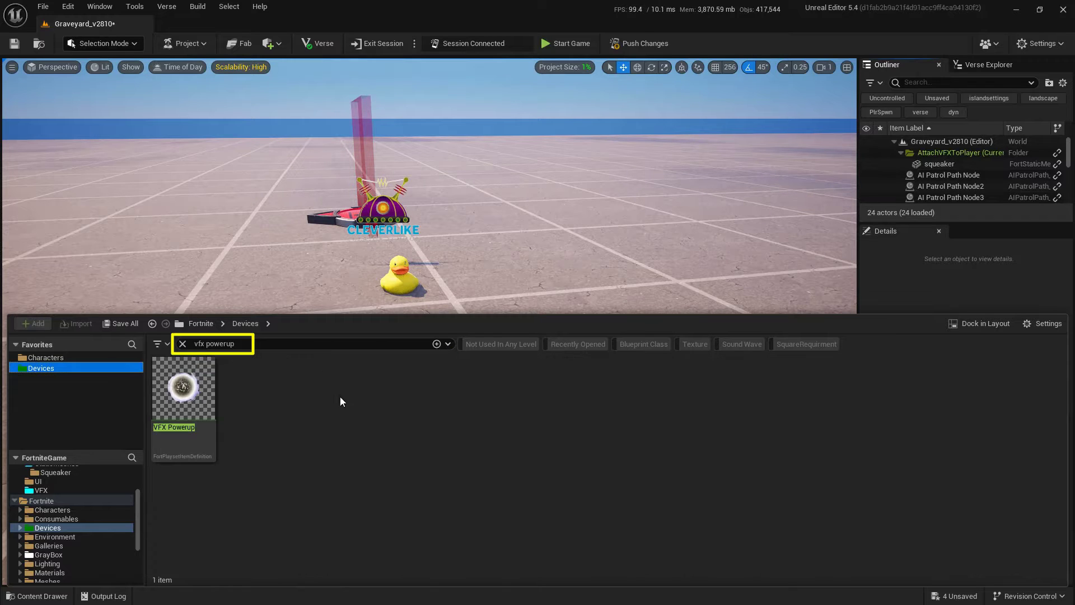
{"action": "left_click", "coordinate": [184, 392]}
{"action": "left_click_drag", "start_coordinate": [244, 403], "coordinate": [221, 292]}
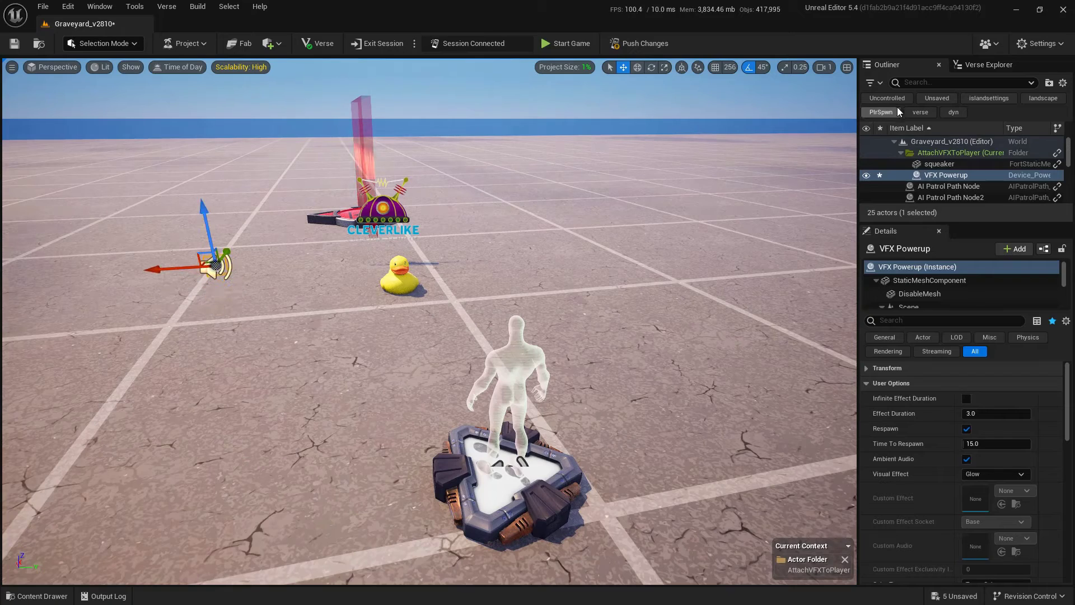
- Rename the placed VFX Powerup to VFX Powerup_Attach in the Outliner
{"action": "left_click", "coordinate": [960, 175]}
{"action": "left_click", "coordinate": [959, 177]}
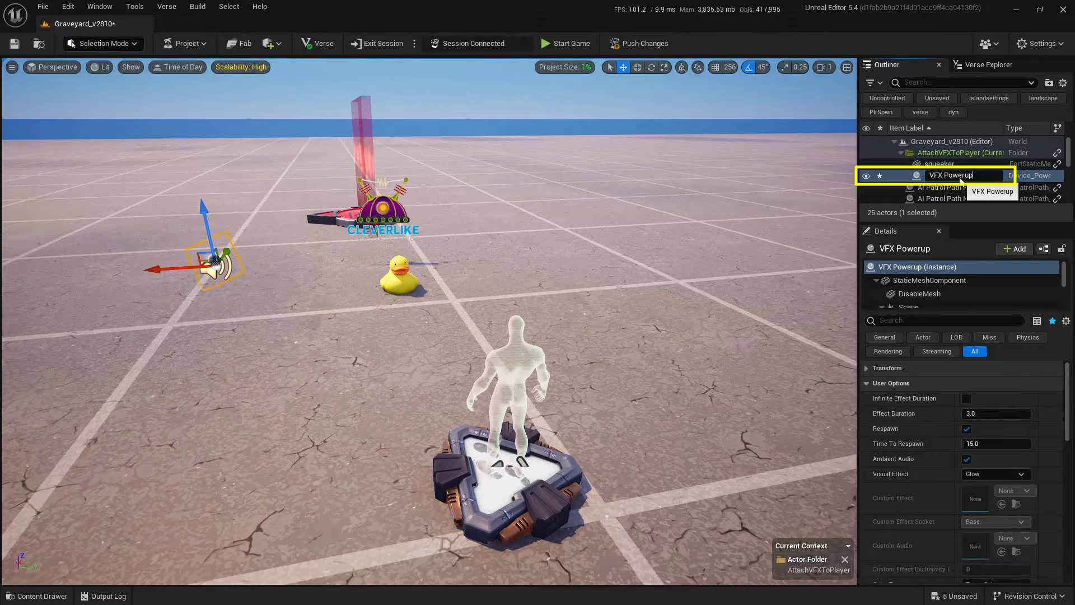
{"action": "type", "text": "_Attach"}
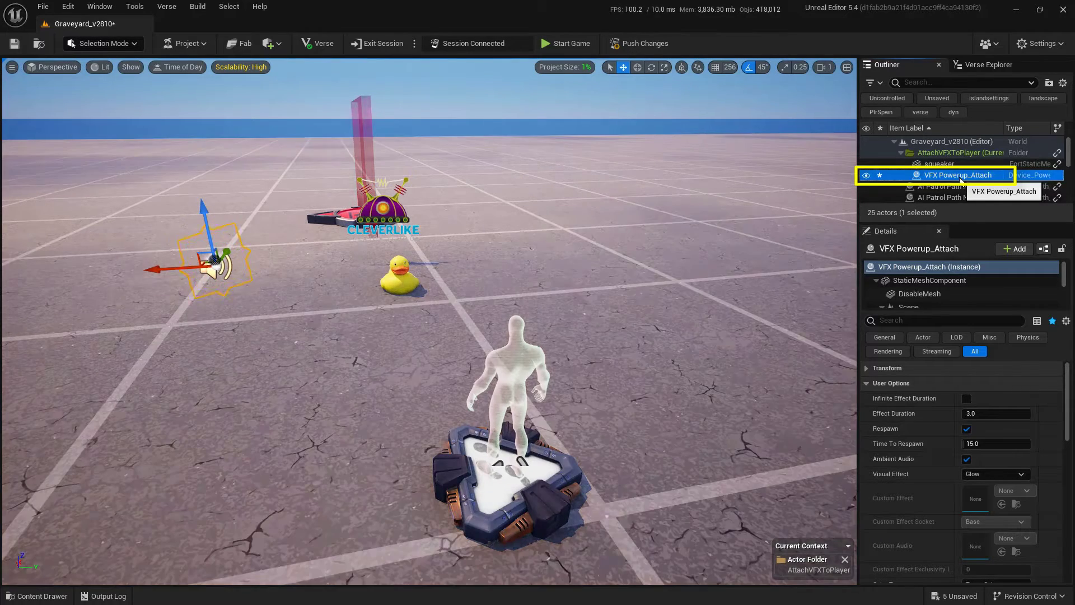
{"action": "key", "text": "Return"}
- Set Visual Effect to Custom Effect and the Custom Effect Socket to Head
{"action": "scroll", "coordinate": [924, 404], "scroll_direction": "down", "scroll_amount": 2}
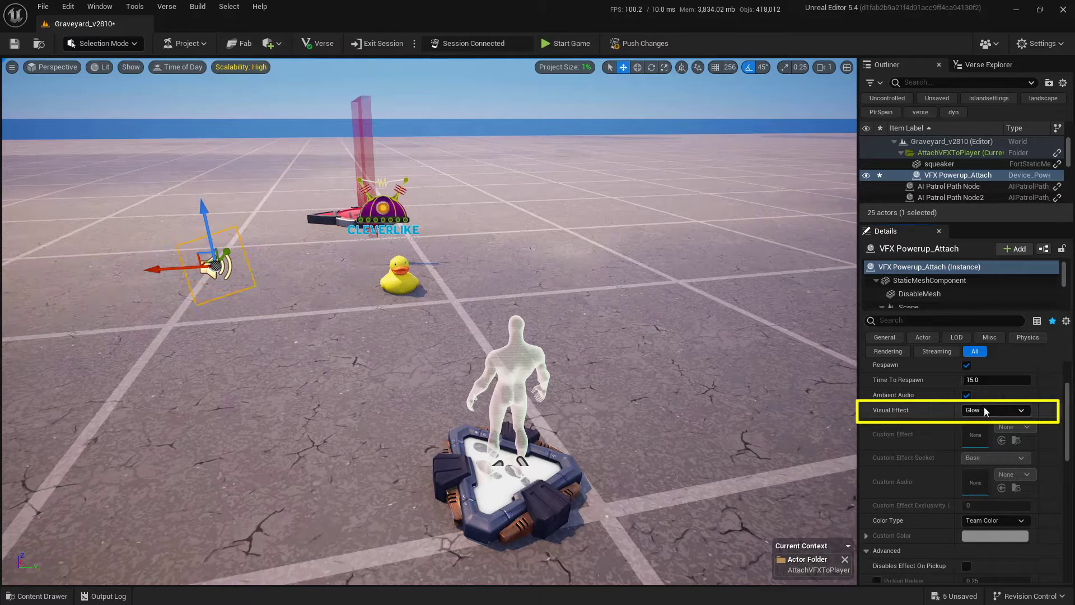
{"action": "left_click", "coordinate": [1002, 413]}
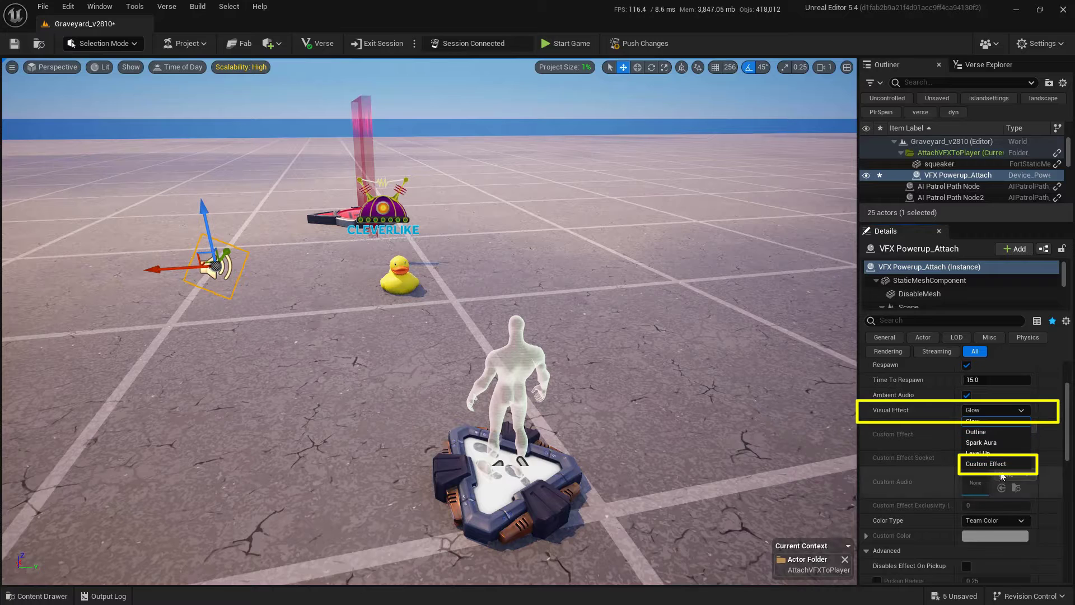
{"action": "left_click", "coordinate": [986, 463]}
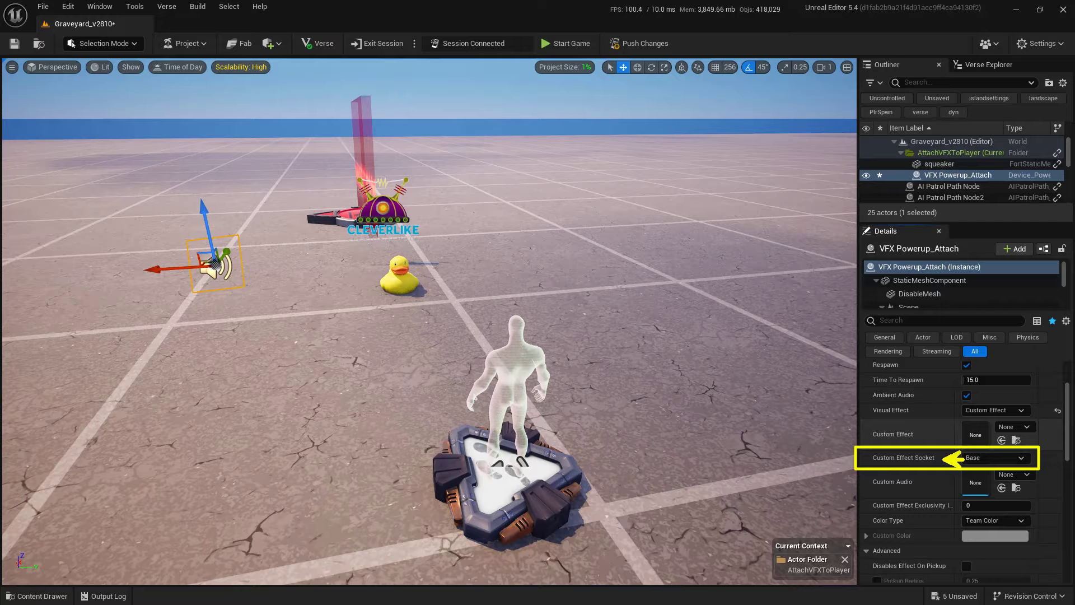
{"action": "left_click", "coordinate": [1007, 457]}
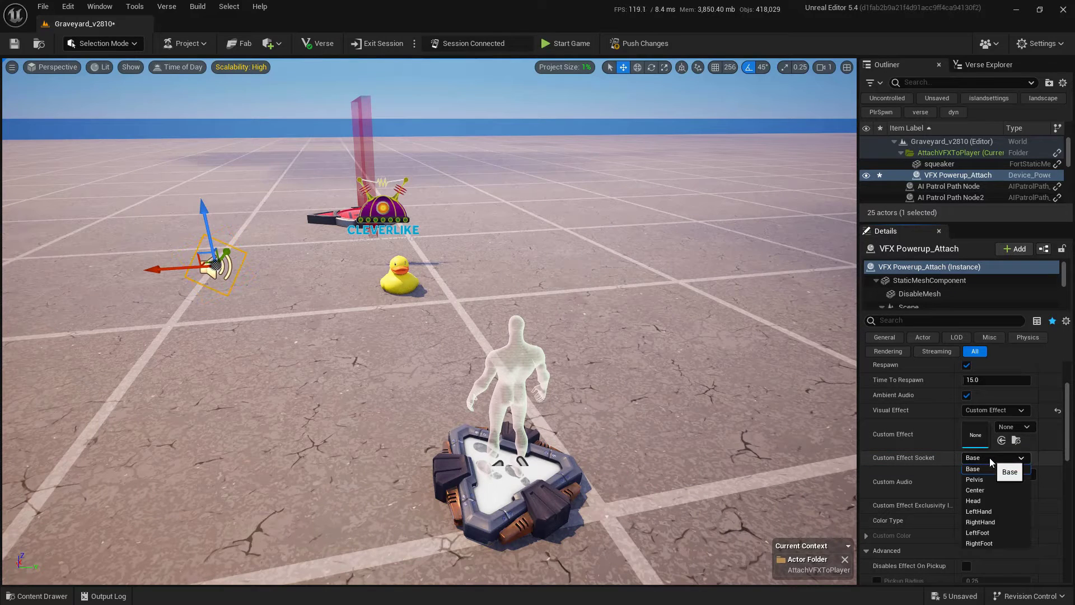
{"action": "left_click", "coordinate": [992, 501]}
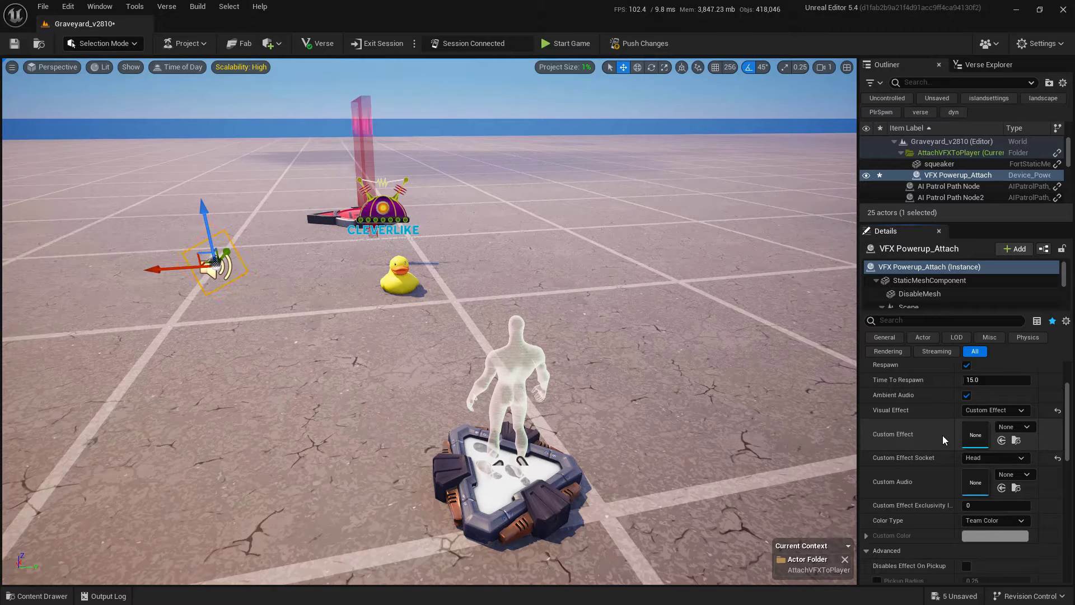
{"action": "left_click", "coordinate": [1026, 429]}
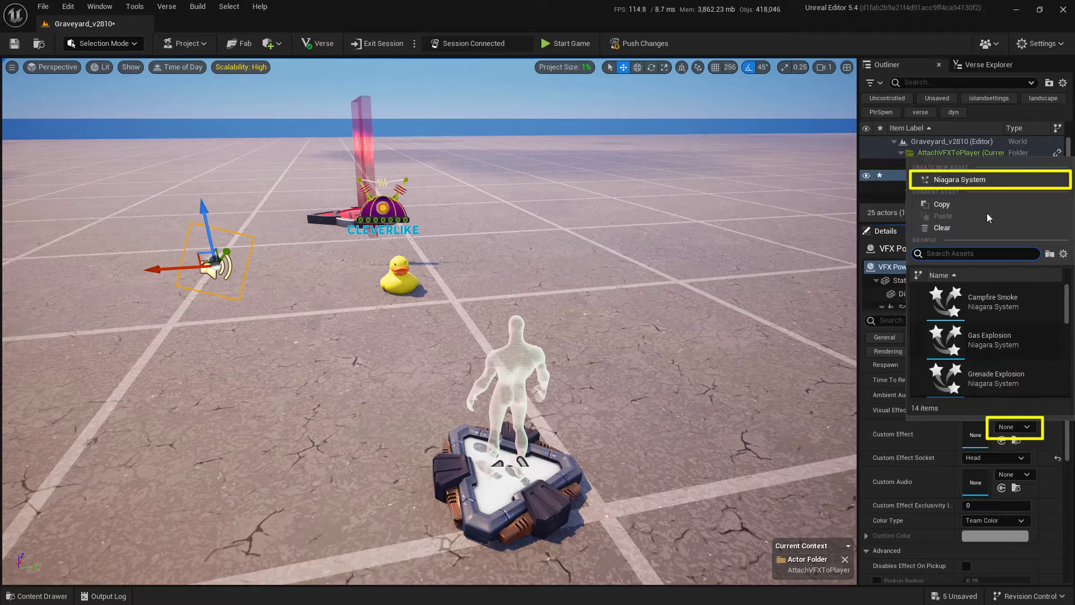
- Create an empty Niagara system, NewNiagaraSystem, in the VFX folder as the Custom Effect
{"action": "left_click", "coordinate": [975, 180]}
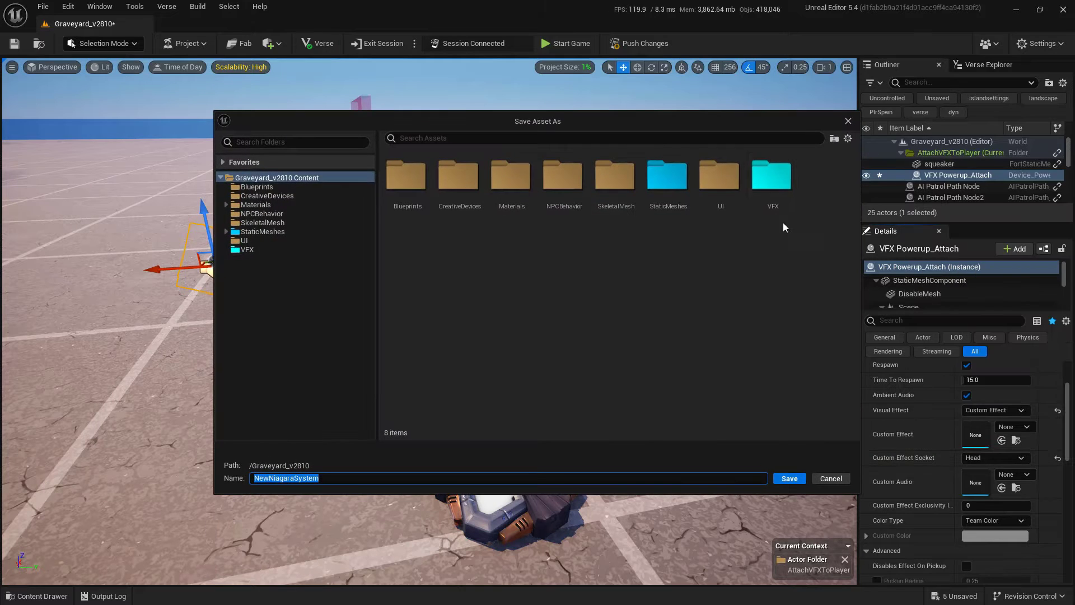
{"action": "left_click", "coordinate": [769, 195]}
{"action": "left_click", "coordinate": [790, 478]}
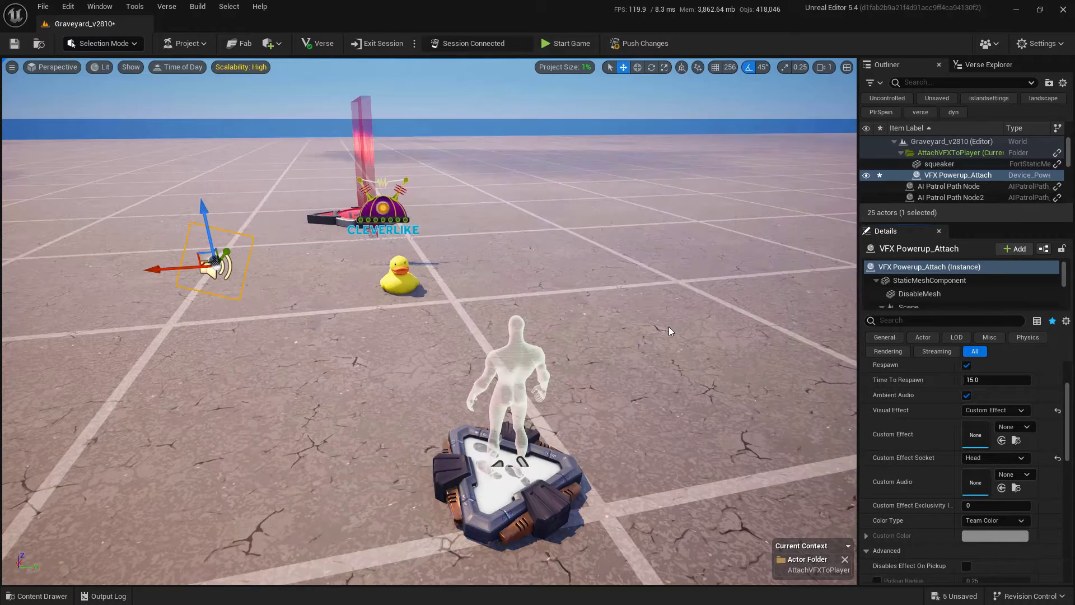
{"action": "left_click", "coordinate": [444, 291]}
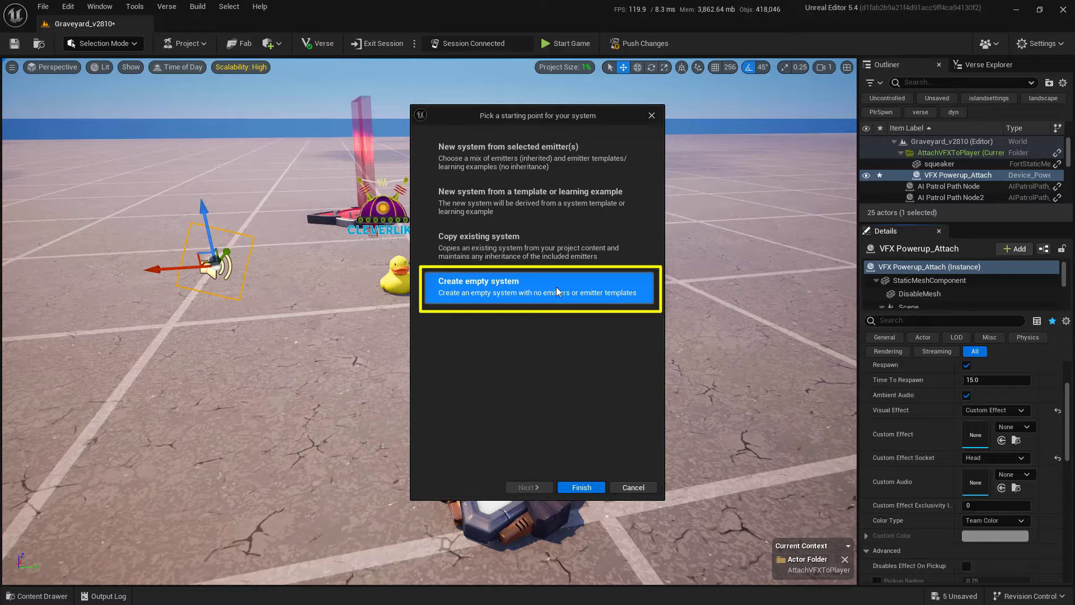
{"action": "left_click", "coordinate": [582, 487]}
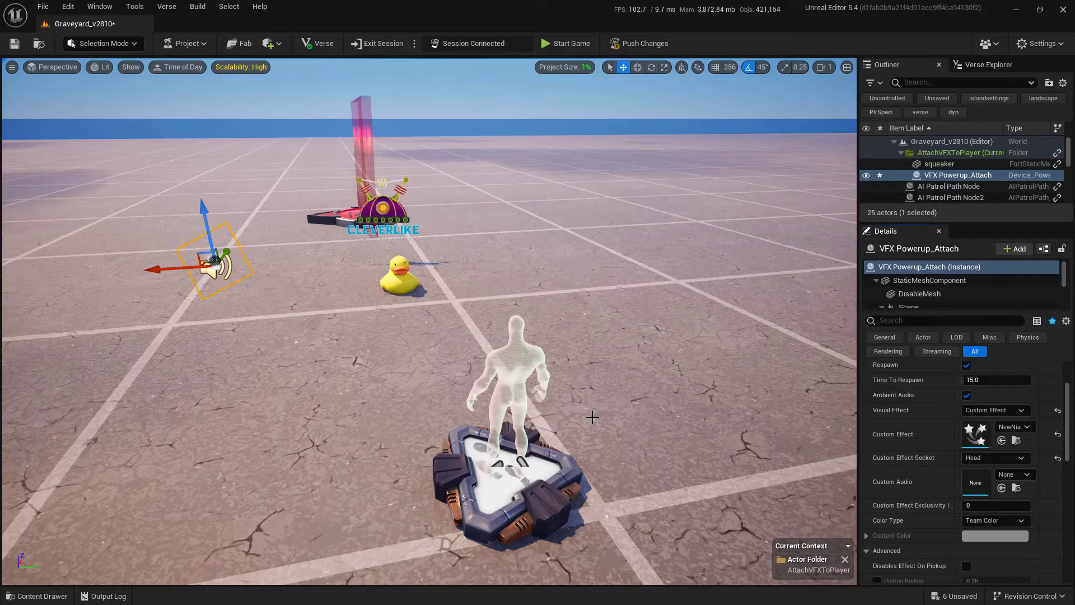
- Open the Custom Effect in the Niagara editor and pan the graph to make room
{"action": "double_click", "coordinate": [980, 437]}
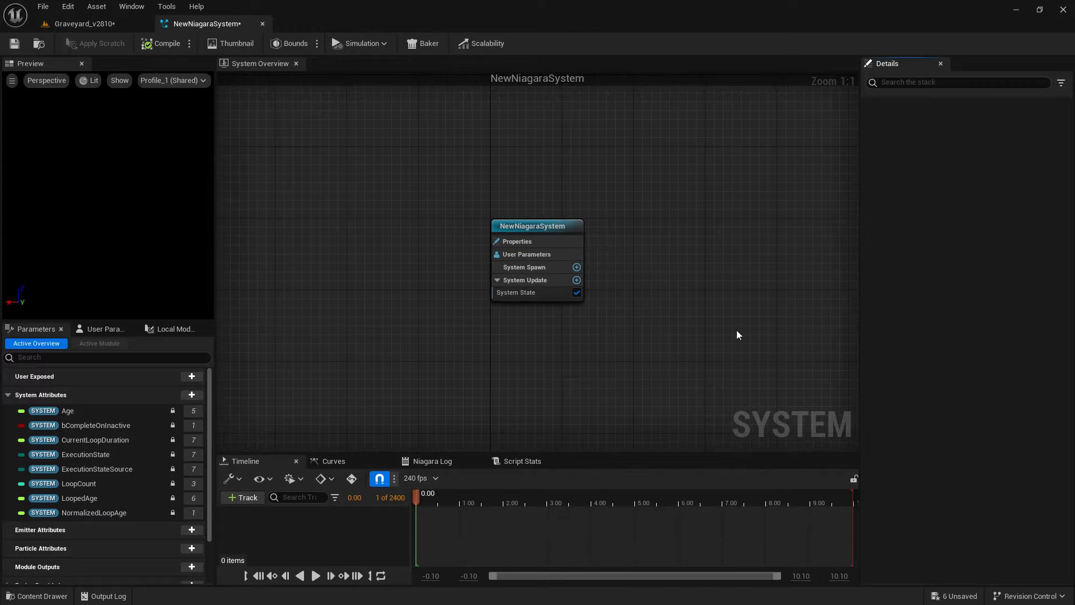
{"action": "left_click", "coordinate": [574, 230]}
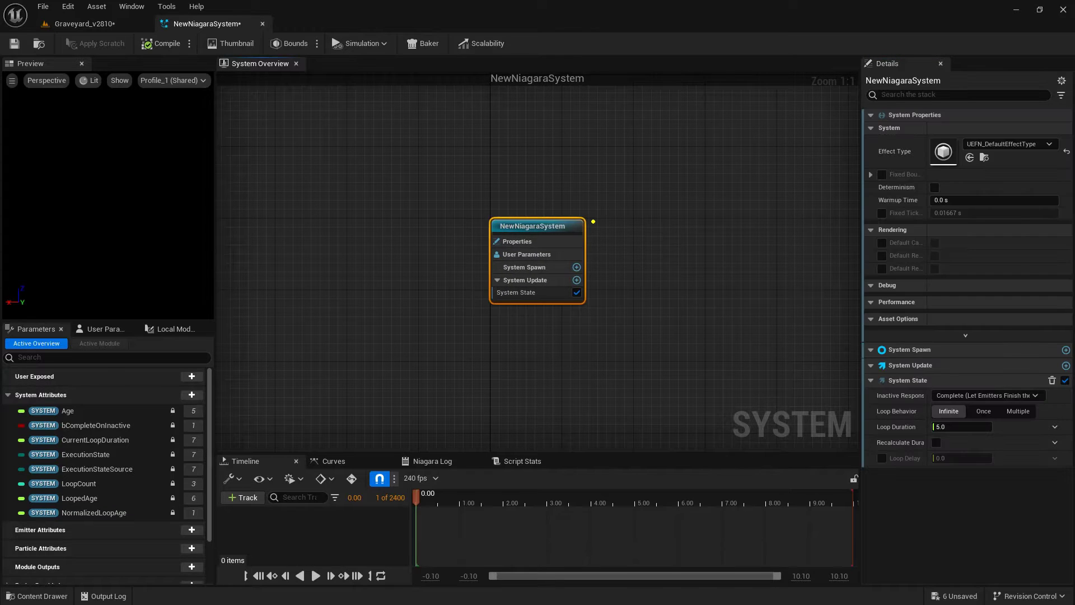
{"action": "right_click_drag", "start_coordinate": [669, 280], "coordinate": [497, 242]}
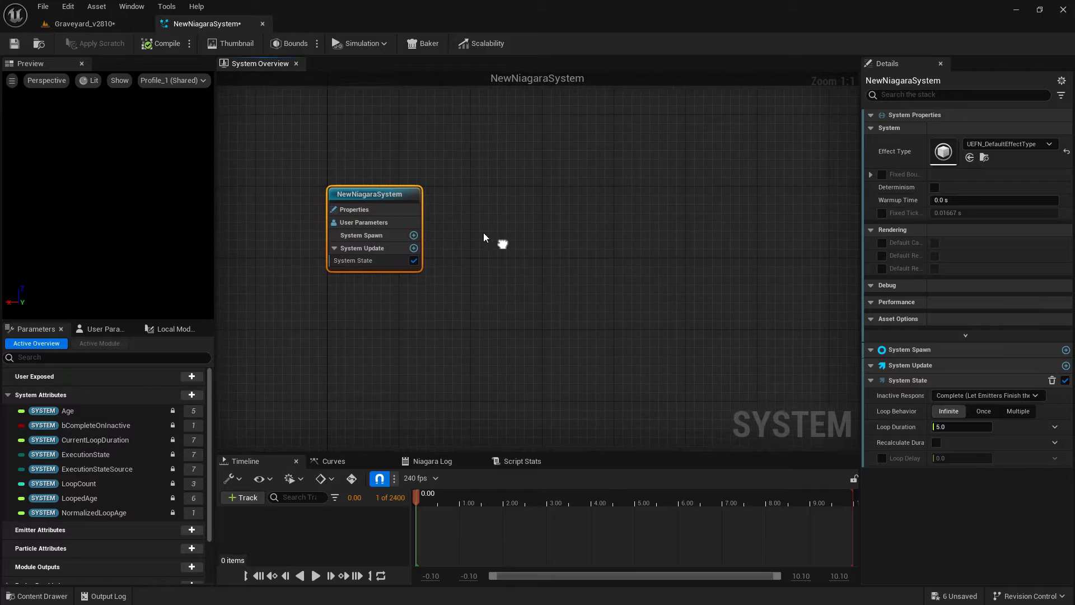
{"action": "right_click", "coordinate": [455, 202]}
{"action": "left_click", "coordinate": [577, 190]}
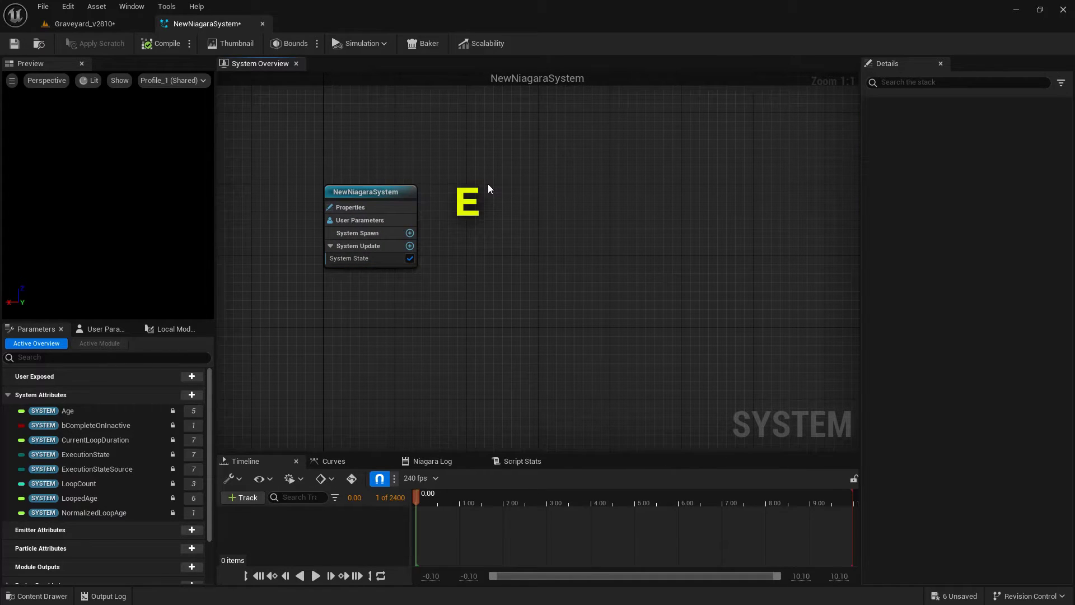
- Add an Empty emitter from the emitter templates and show its properties
{"action": "left_click", "coordinate": [488, 183]}
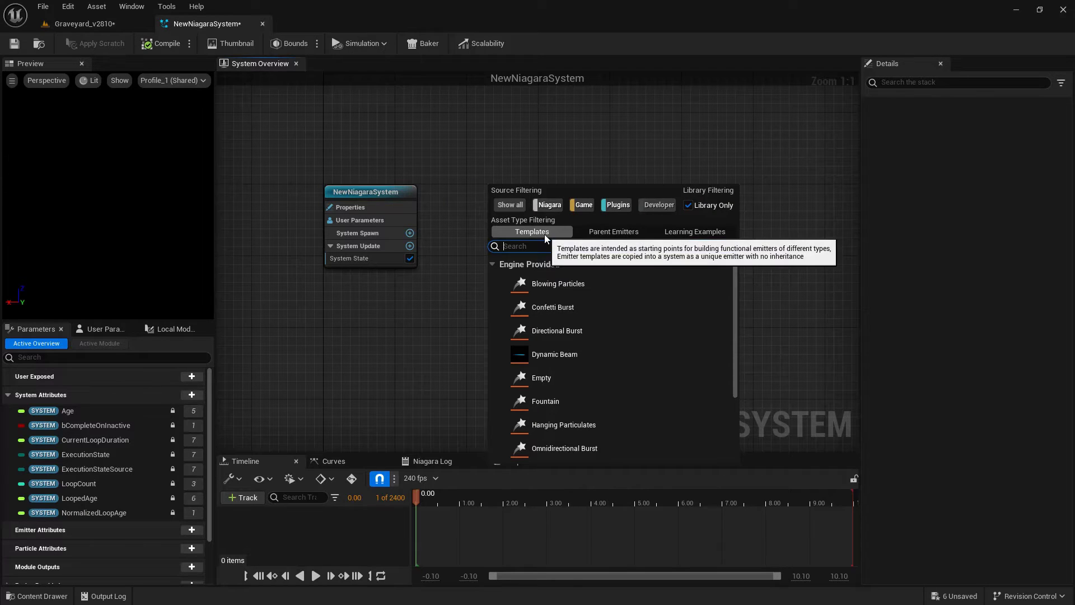
{"action": "left_click", "coordinate": [609, 231]}
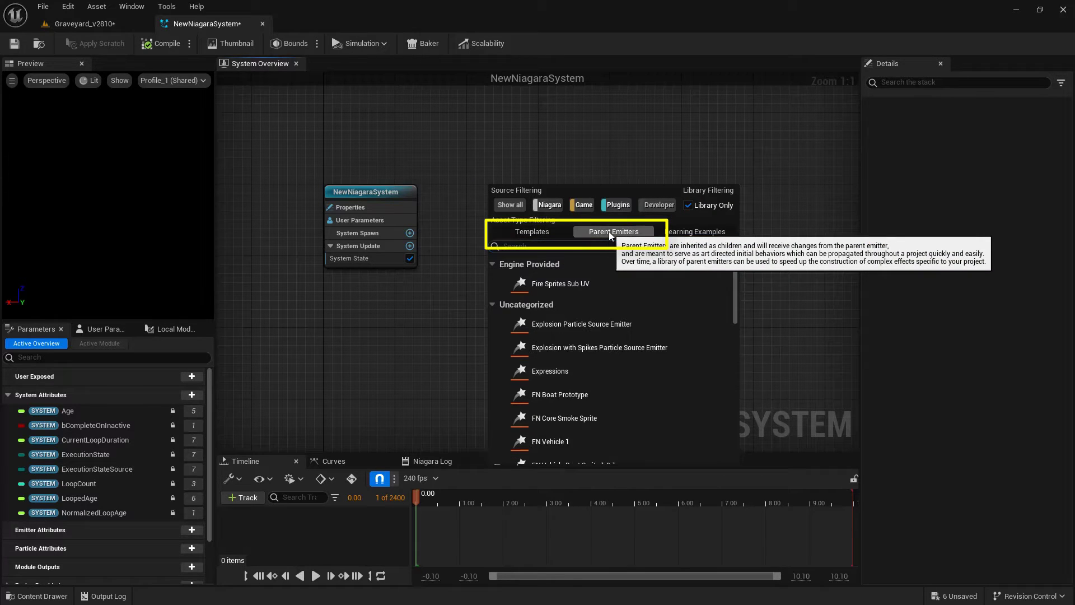
{"action": "left_click", "coordinate": [546, 233]}
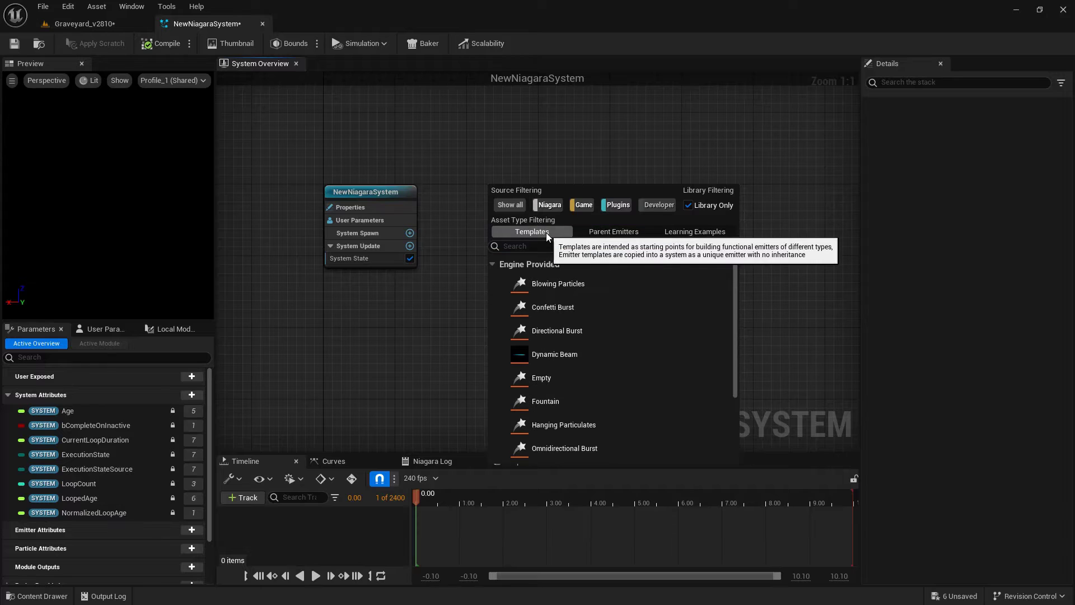
{"action": "double_click", "coordinate": [563, 377]}
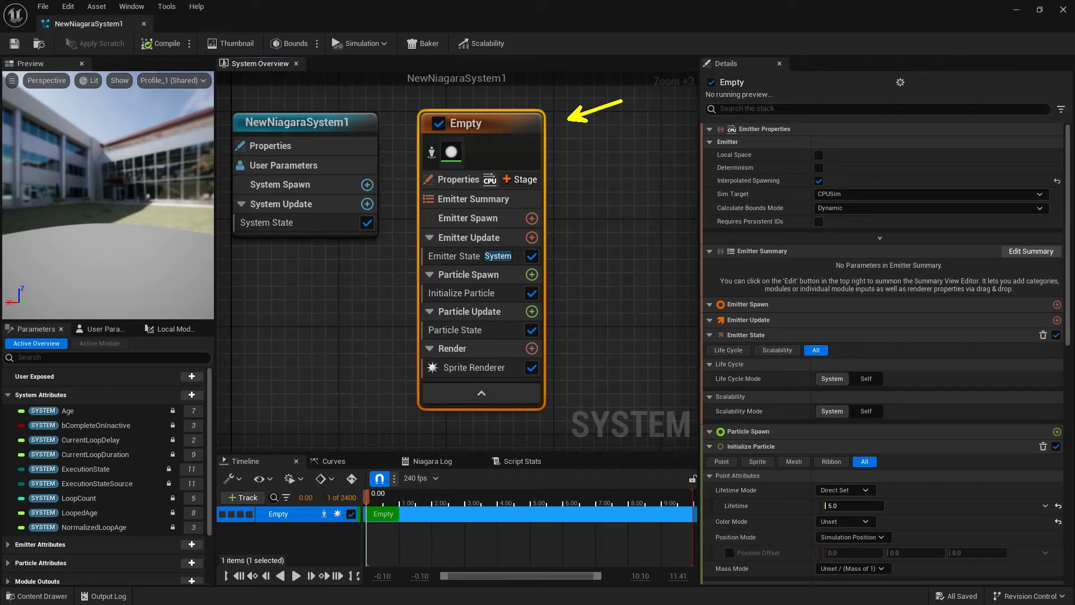
{"action": "left_click", "coordinate": [466, 182]}
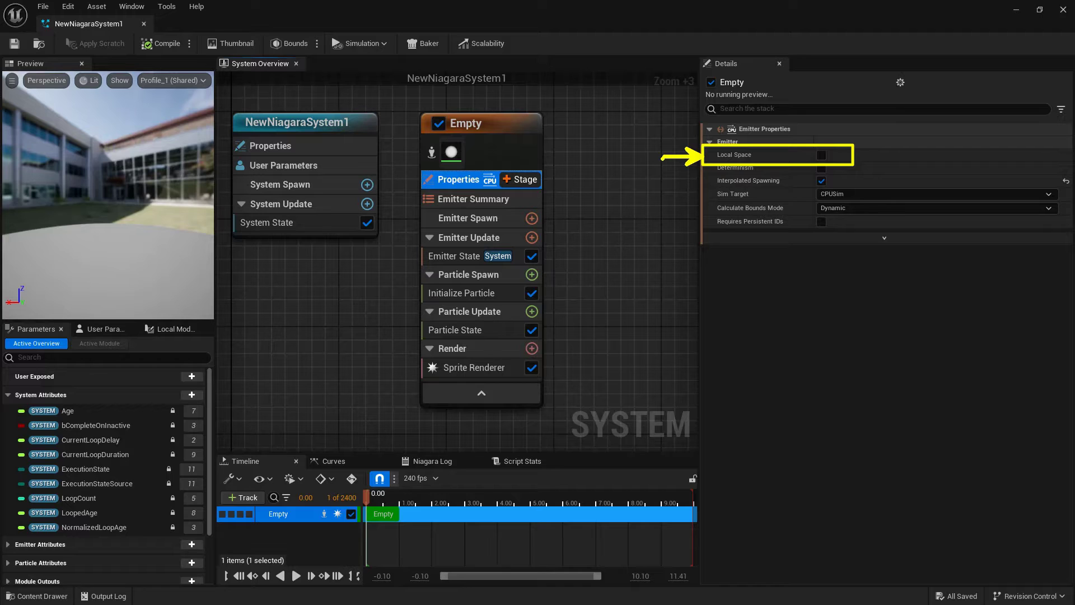
- Tick Local Space on the Empty emitter's properties
{"action": "left_click", "coordinate": [822, 155]}
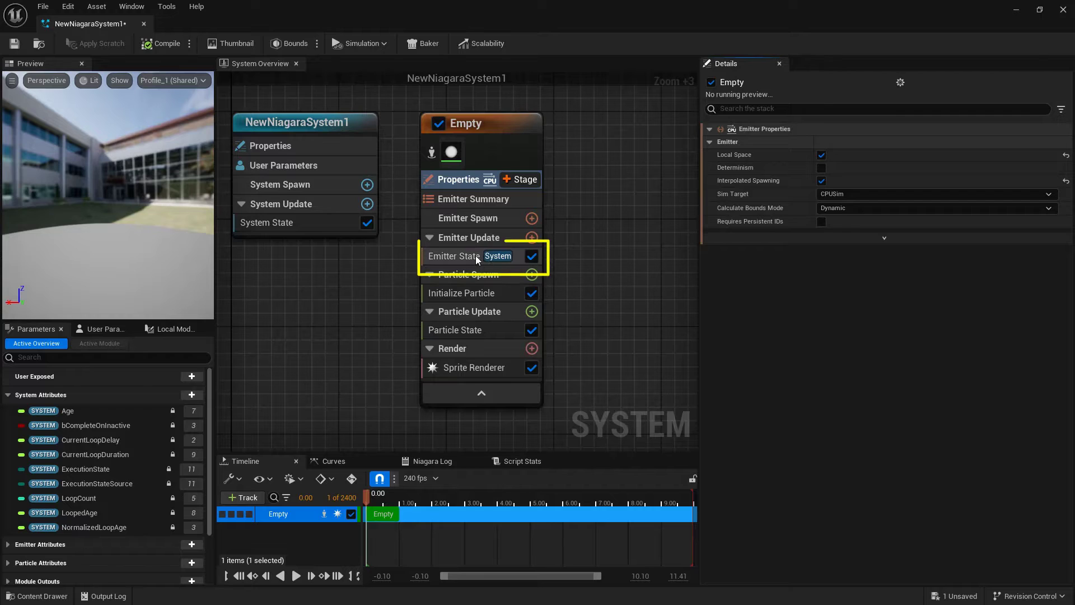
- Set Emitter State to Life Cycle Self, Inactive Response Kill, and Loop Behavior Once
{"action": "left_click", "coordinate": [459, 257]}
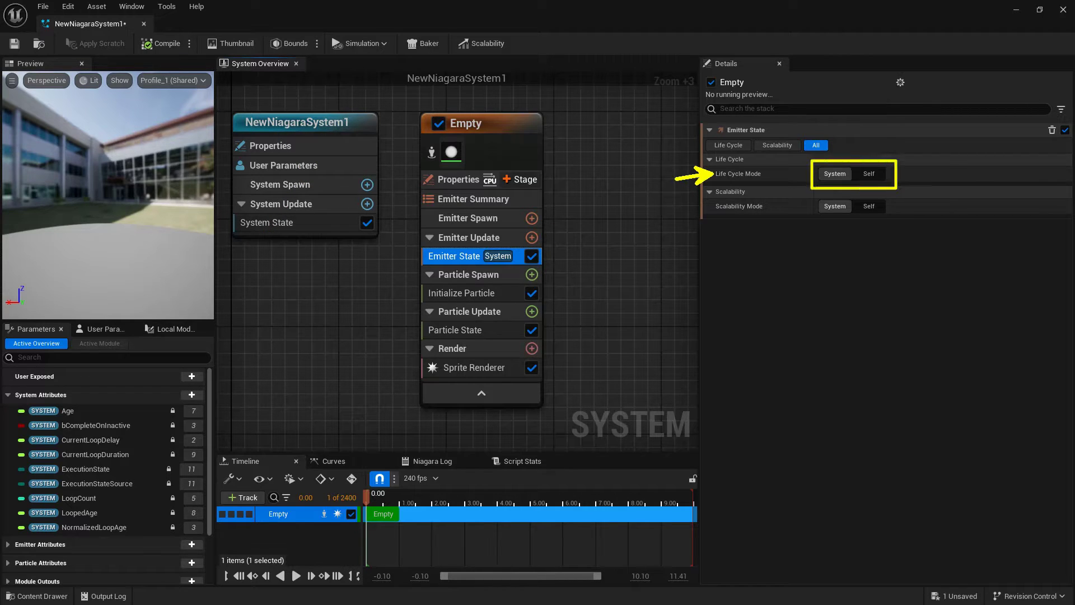
{"action": "left_click", "coordinate": [869, 174]}
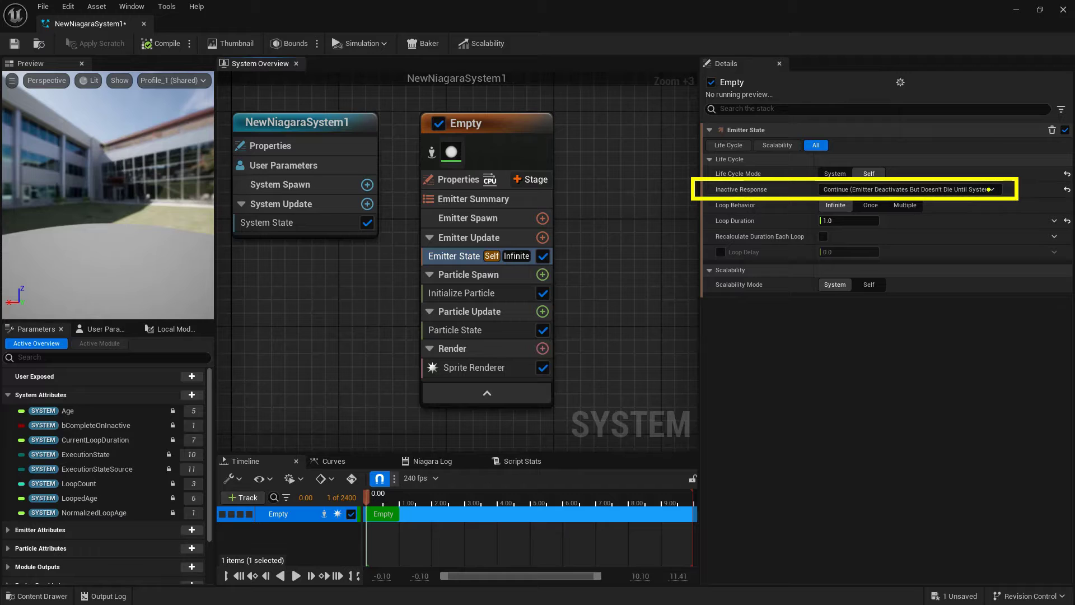
{"action": "left_click", "coordinate": [989, 189]}
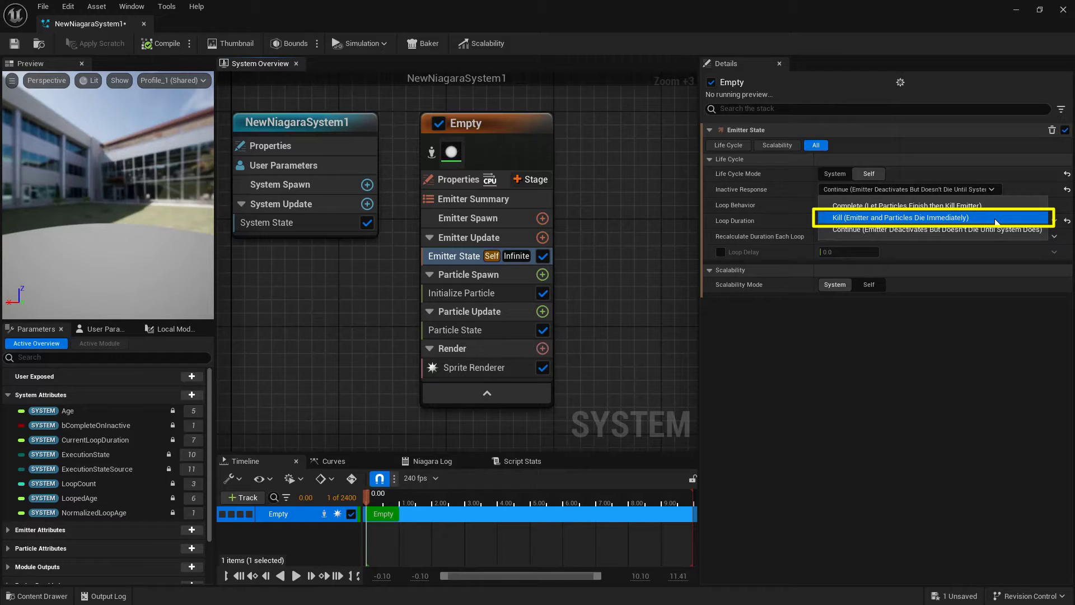
{"action": "left_click", "coordinate": [996, 219]}
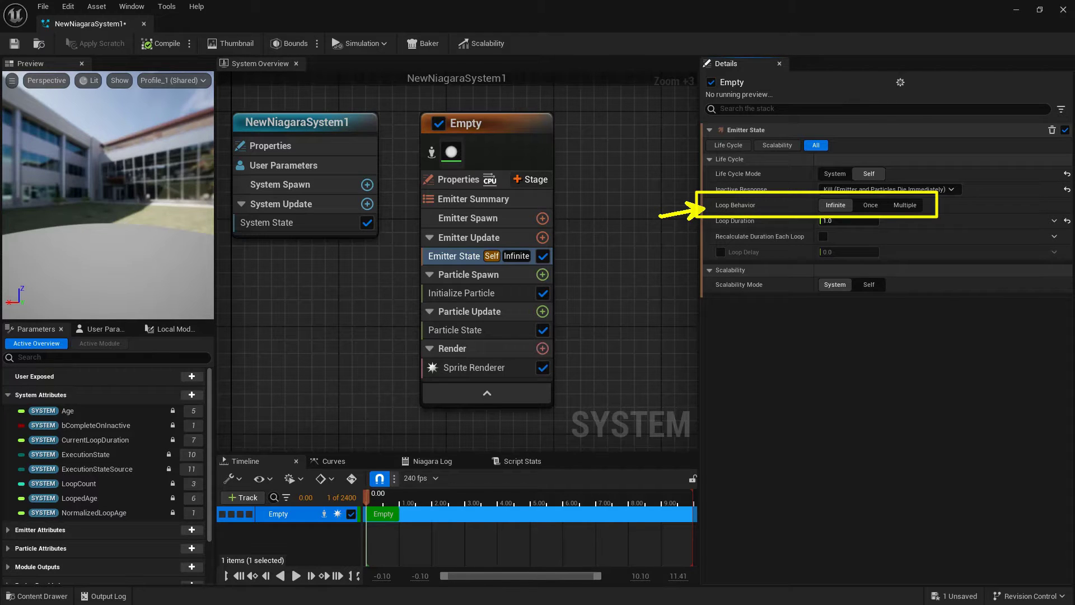
{"action": "left_click", "coordinate": [882, 211]}
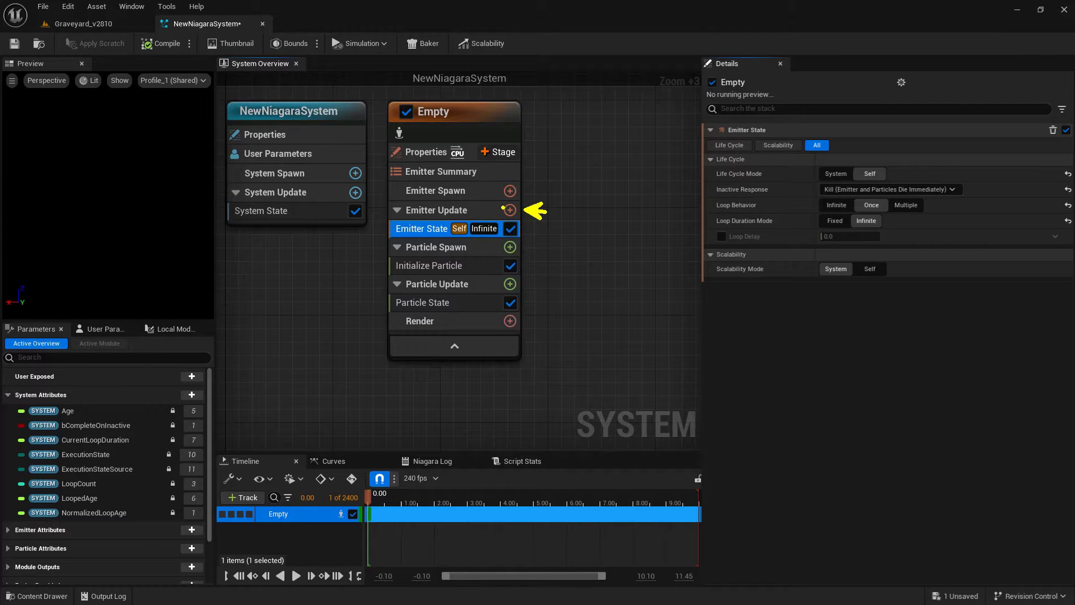
- Search 'burst' in Emitter Update's module list and add Spawn Burst Instantaneous
{"action": "left_click", "coordinate": [509, 211]}
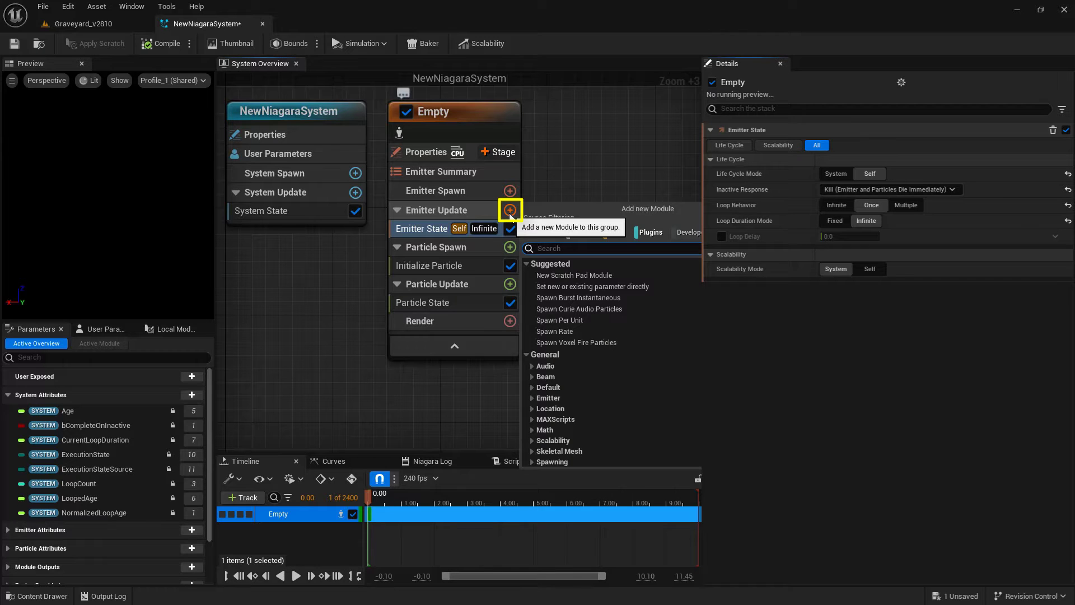
{"action": "type", "text": "burst"}
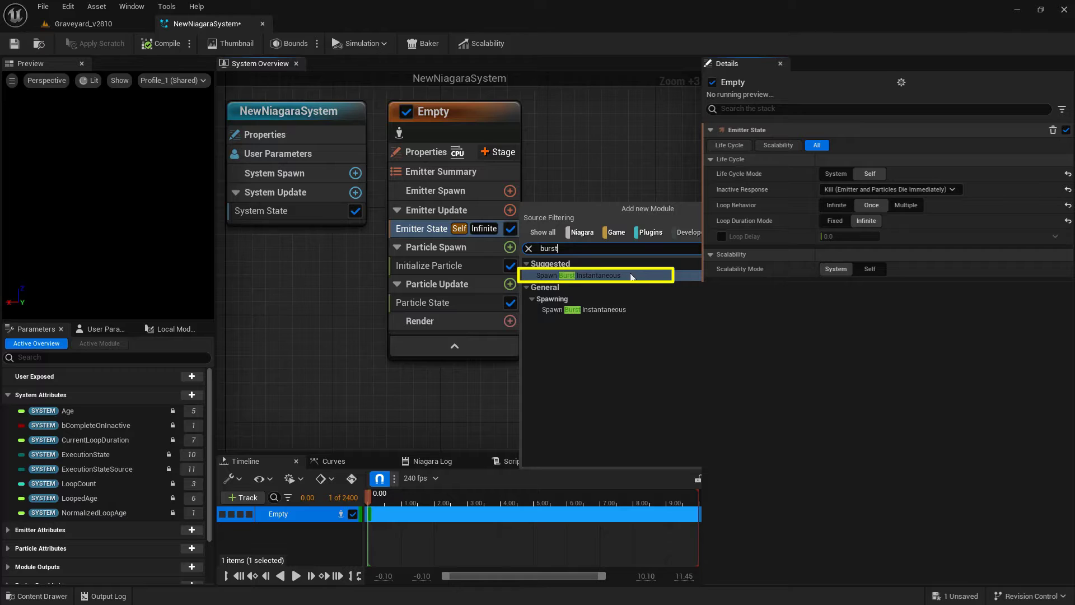
{"action": "left_click", "coordinate": [631, 275]}
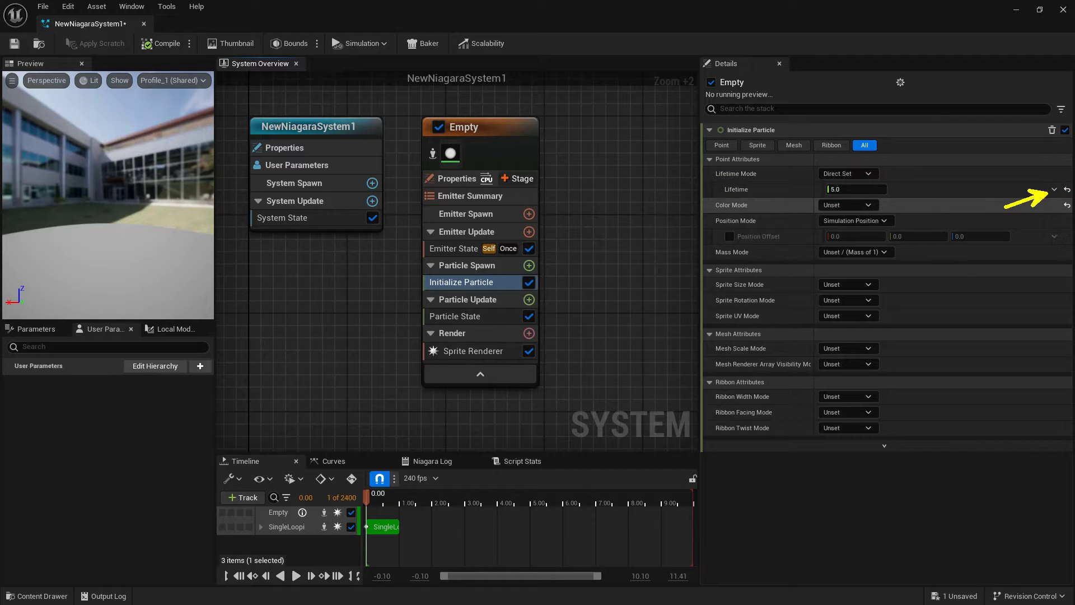
- Link Initialize Particle's Lifetime to EMITTER CurrentLoopDuration after searching 'emitter'
{"action": "left_click", "coordinate": [1054, 189]}
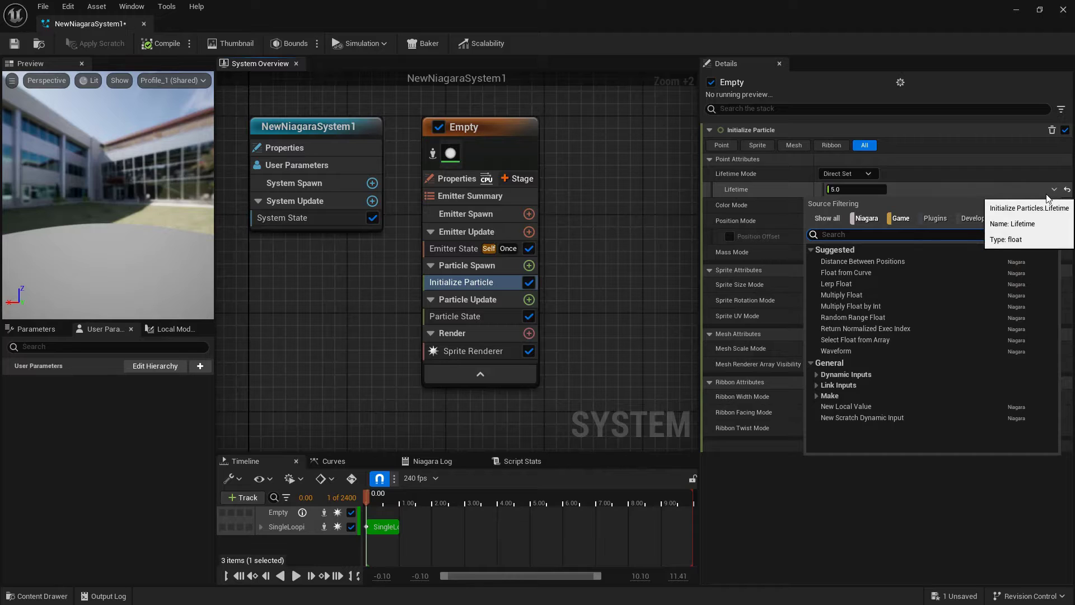
{"action": "type", "text": "emitter"}
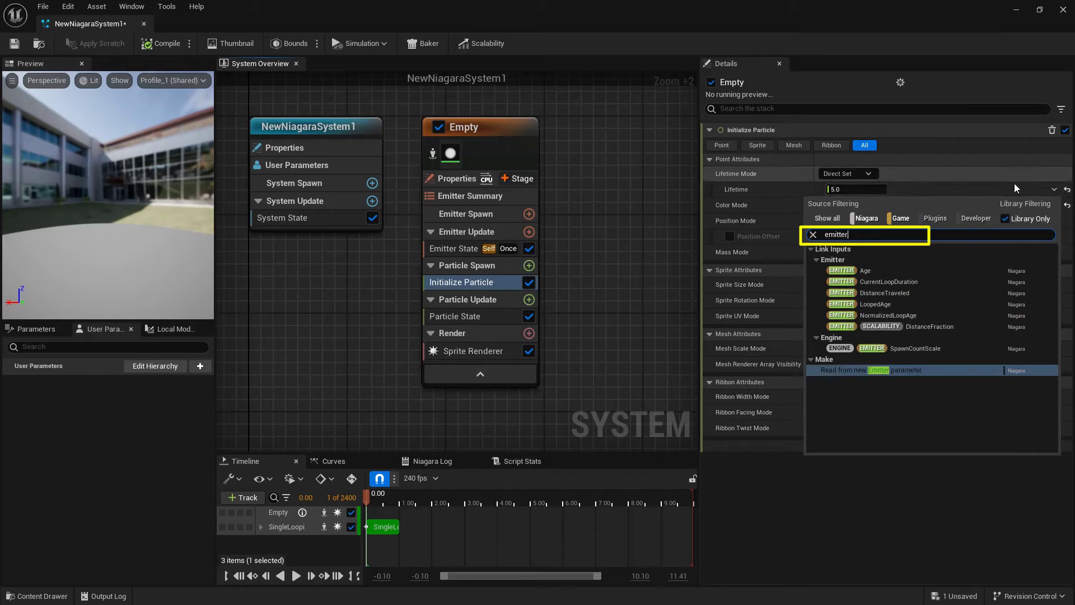
{"action": "left_click", "coordinate": [924, 285]}
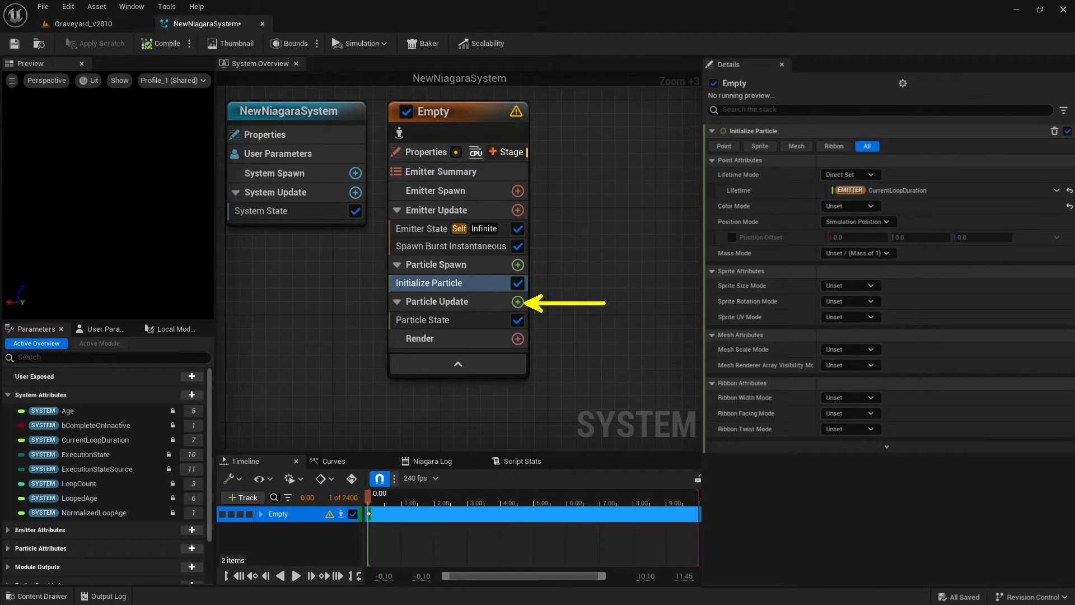
- Add a Static Mesh Location module to Particle Update, with Mesh Sampling Type set to Sockets
{"action": "left_click", "coordinate": [523, 303]}
{"action": "type", "text": "static"}
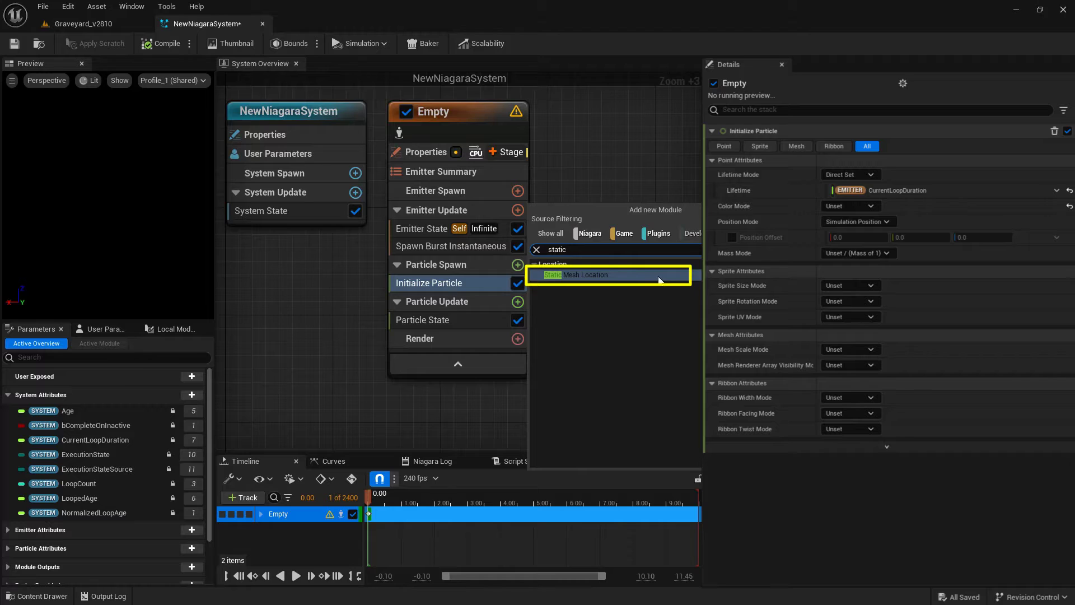
{"action": "left_click", "coordinate": [660, 280]}
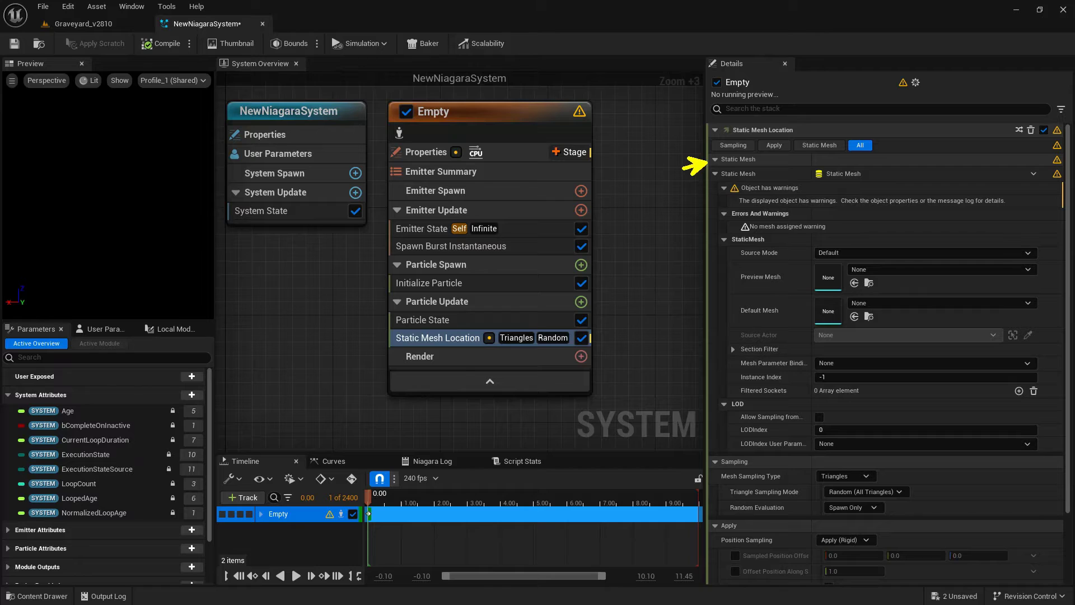
{"action": "left_click", "coordinate": [716, 160]}
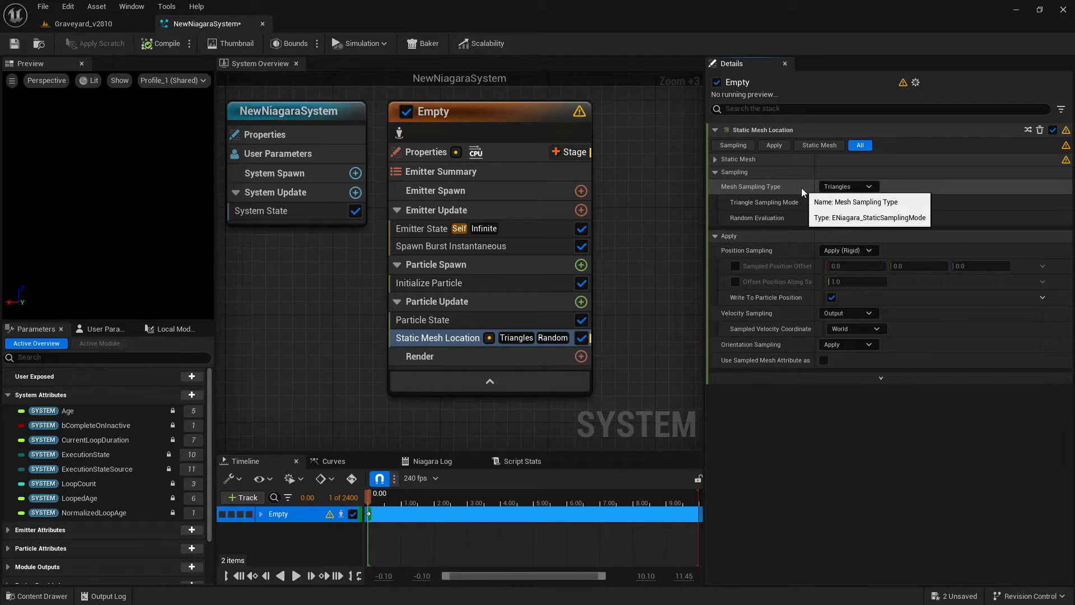
{"action": "left_click", "coordinate": [863, 187]}
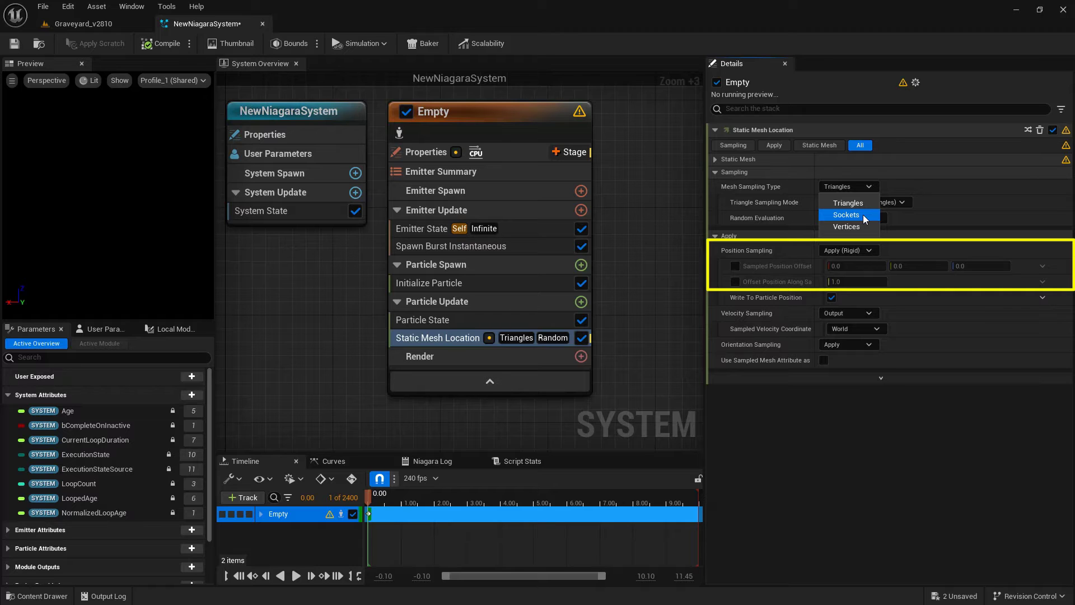
{"action": "left_click", "coordinate": [846, 215]}
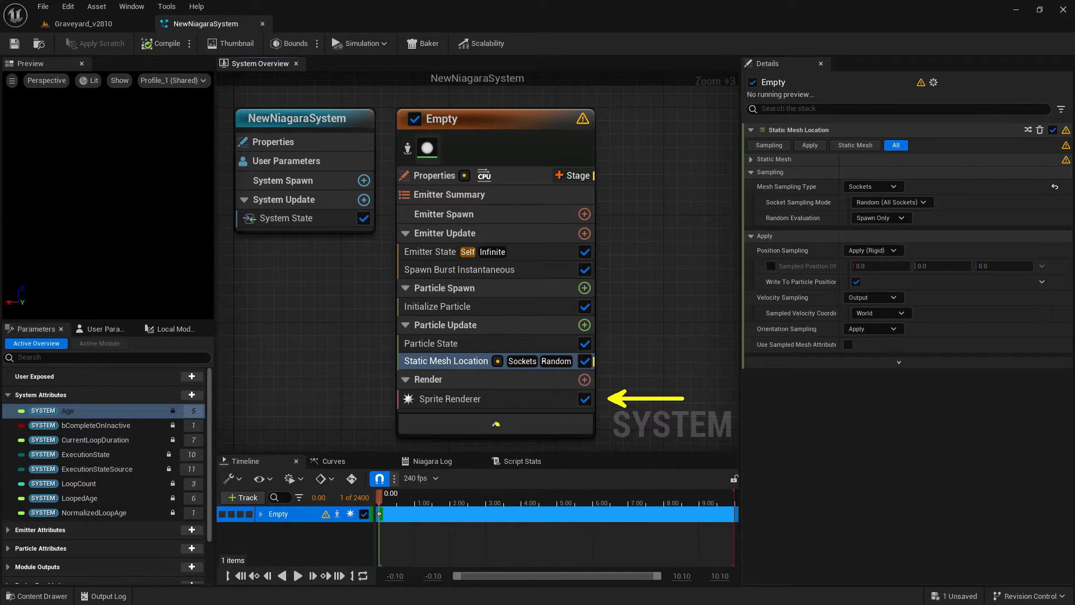
- Replace the emitter's Sprite Renderer with a Mesh Renderer that uses the S_squeaker duck mesh
{"action": "left_click", "coordinate": [516, 395]}
{"action": "key", "text": "Delete"}
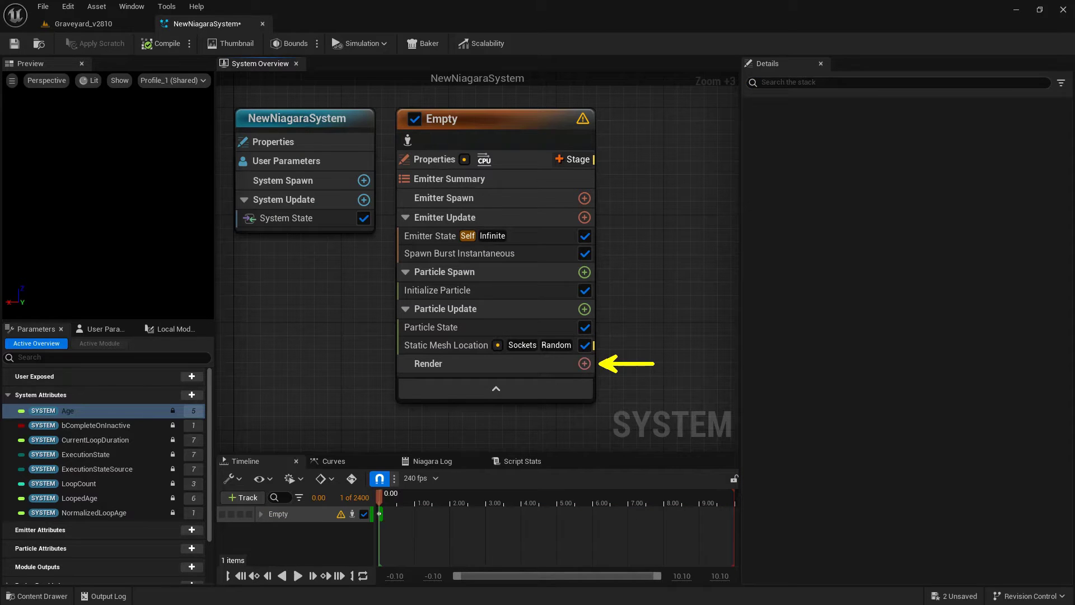
{"action": "left_click", "coordinate": [584, 365]}
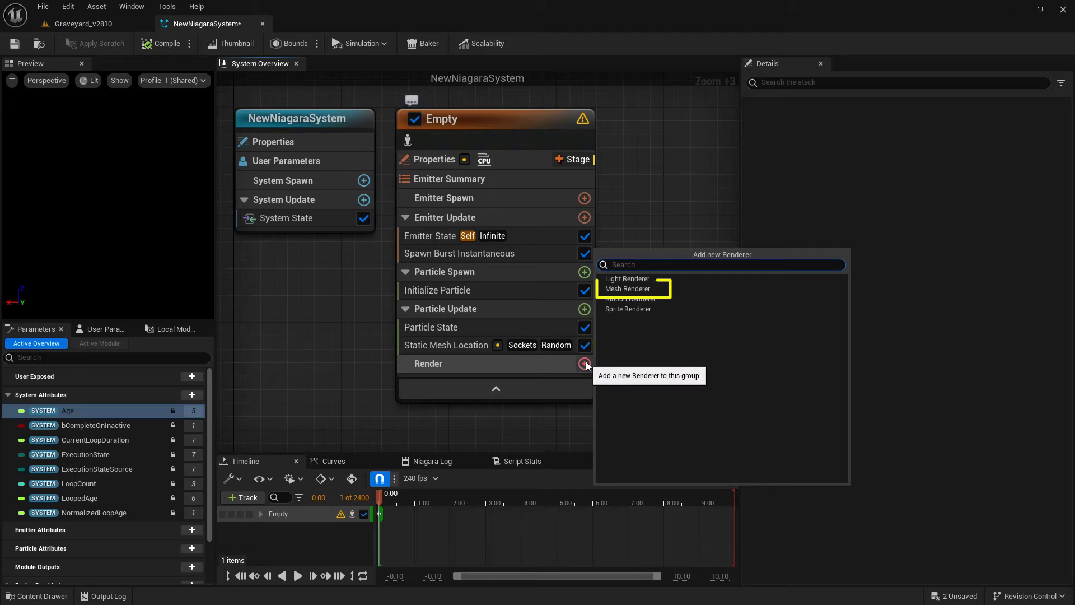
{"action": "left_click", "coordinate": [655, 288]}
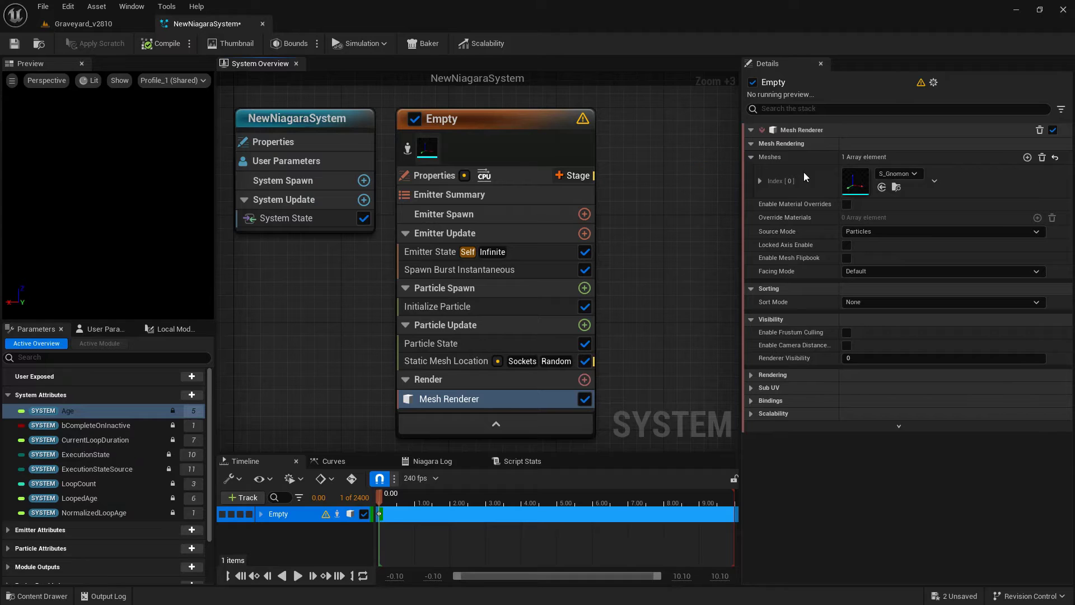
{"action": "left_click", "coordinate": [919, 178]}
{"action": "type", "text": "sq"}
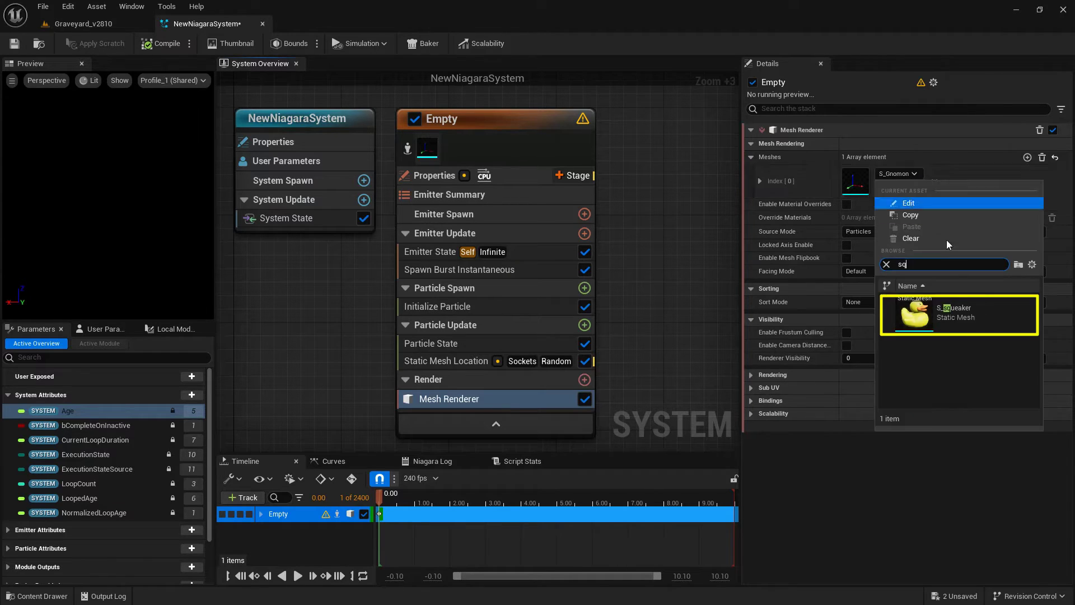
{"action": "left_click", "coordinate": [965, 307]}
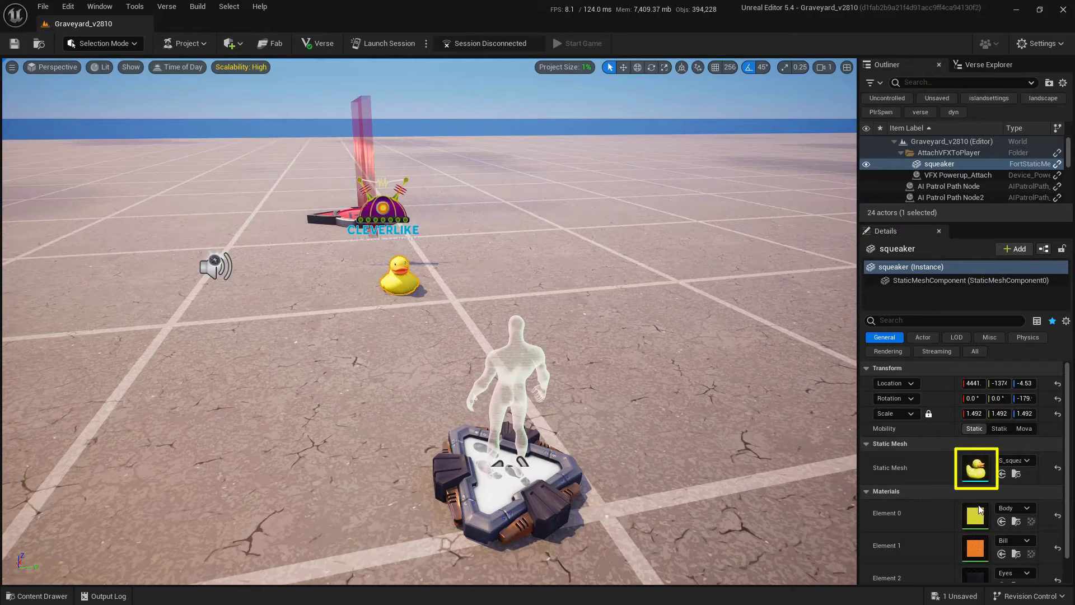
- Open S_squeaker from the Details mesh thumbnail, then go back to the Graveyard_v2810 level tab
{"action": "double_click", "coordinate": [976, 468]}
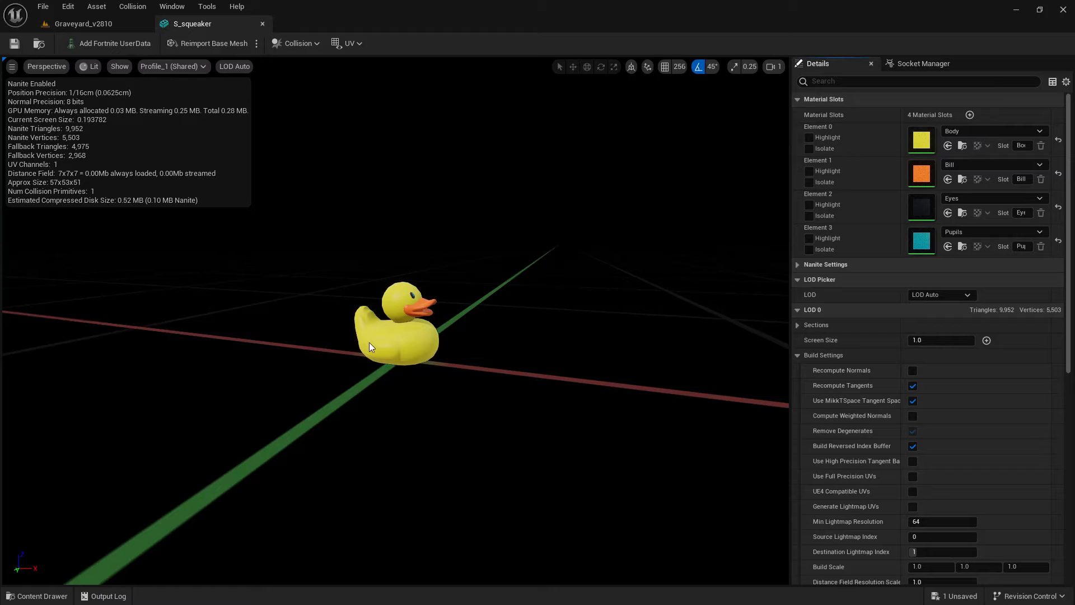
{"action": "left_click", "coordinate": [114, 23]}
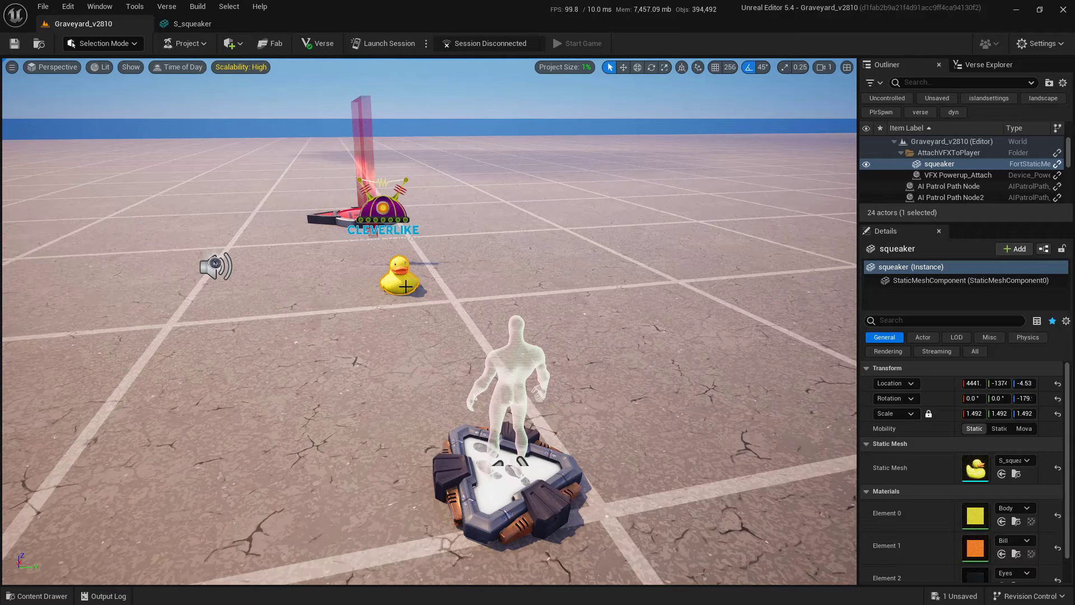
- Save the level and rotate the duck 45 degrees around its vertical axis
{"action": "key", "text": "w"}
{"action": "key", "text": "ctrl+s"}
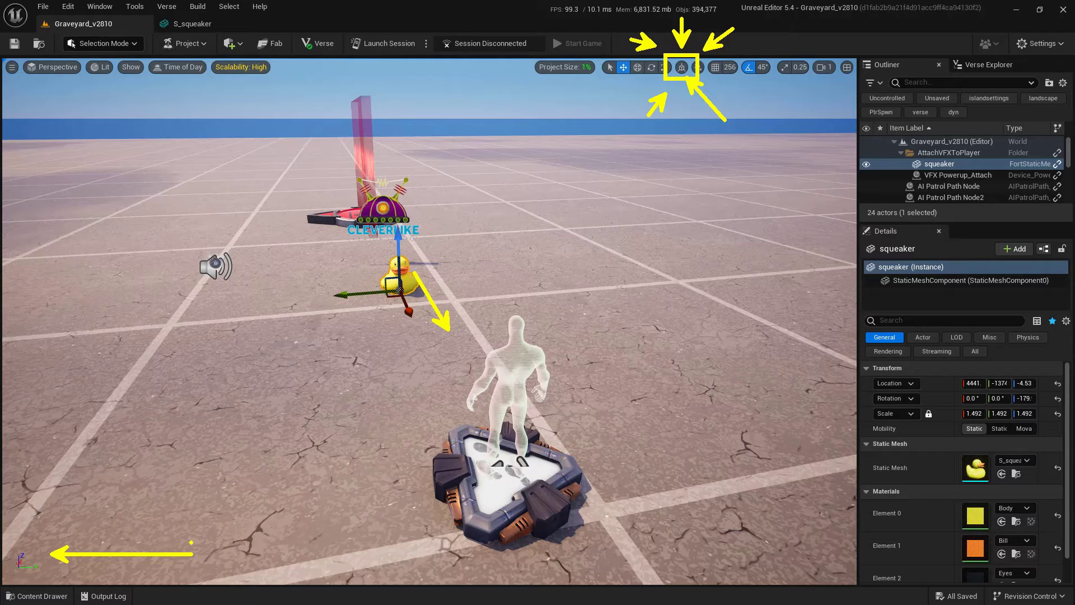
{"action": "left_click", "coordinate": [652, 67]}
{"action": "left_click_drag", "start_coordinate": [399, 317], "coordinate": [241, 327]}
{"action": "left_click", "coordinate": [620, 70]}
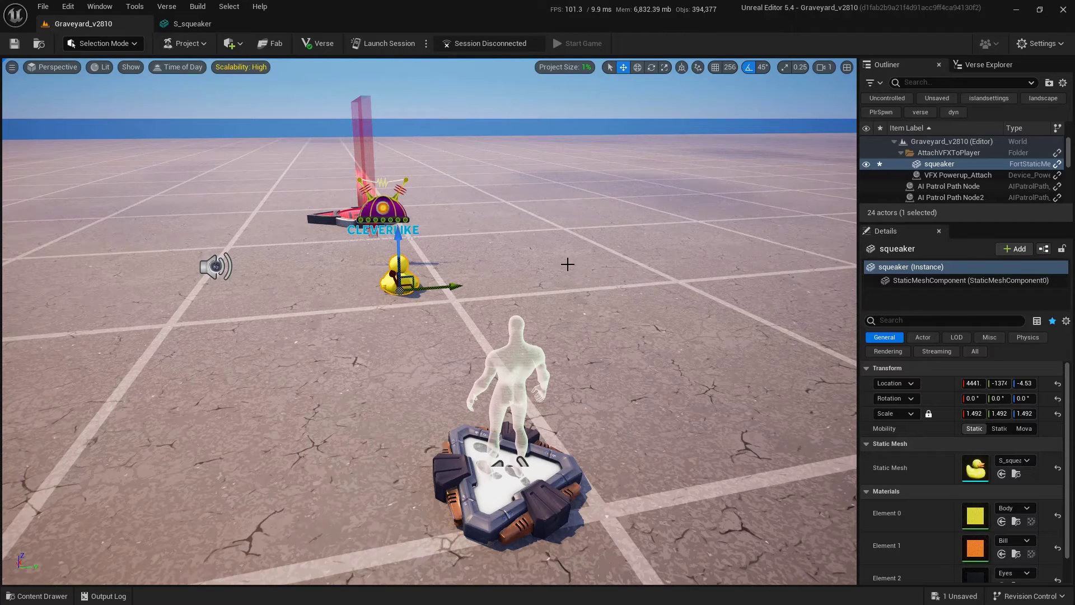
- Try scaling the duck to about 3.5, undo it, and enter Modeling Mode
{"action": "left_click", "coordinate": [665, 68]}
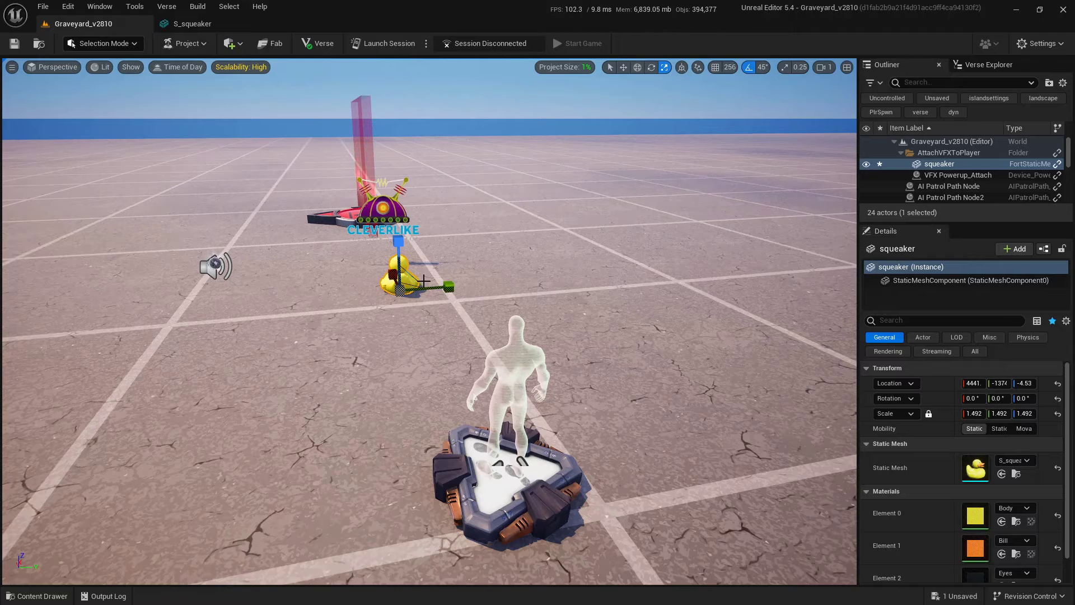
{"action": "left_click_drag", "start_coordinate": [406, 283], "coordinate": [445, 244]}
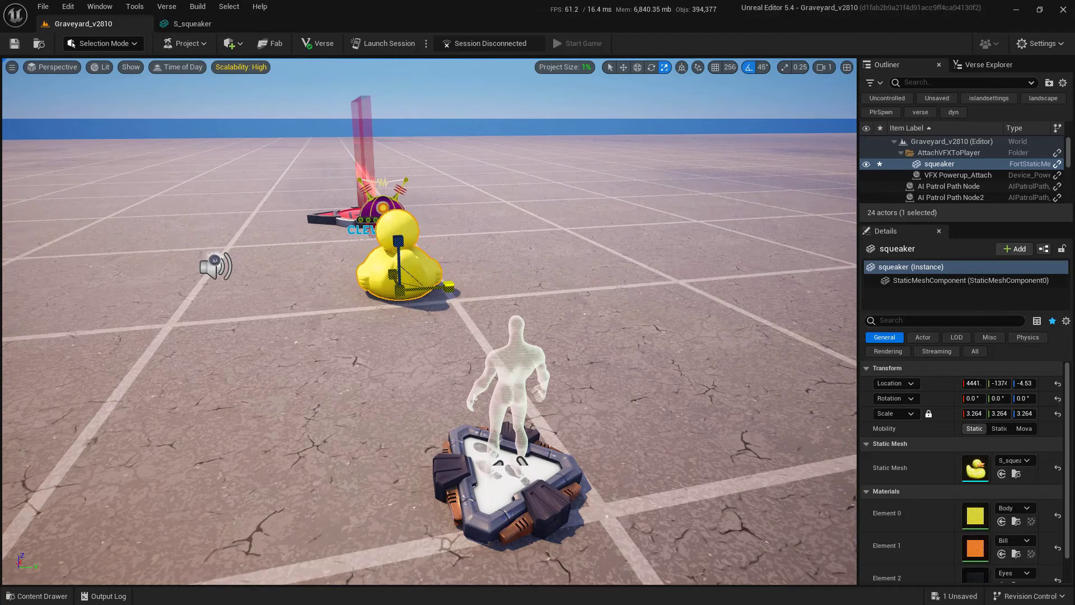
{"action": "key", "text": "ctrl+z"}
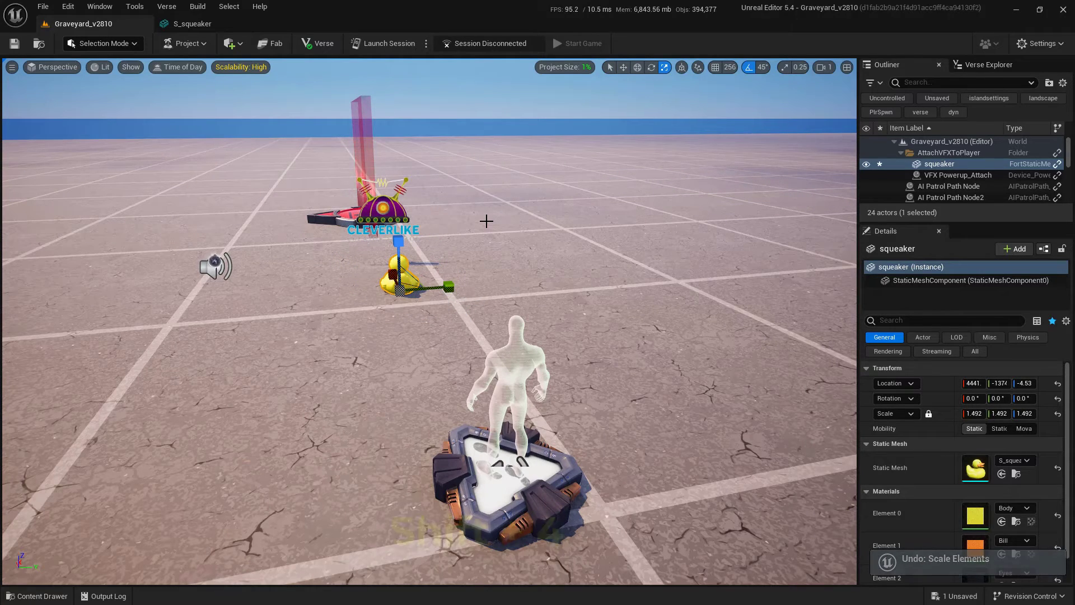
{"action": "key", "text": "shift+4"}
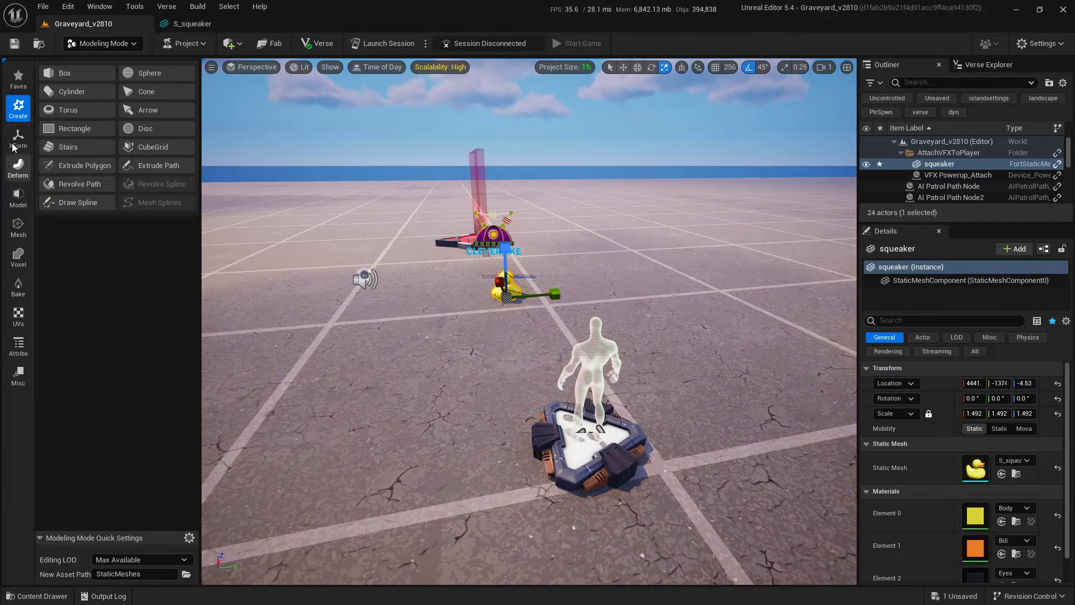
- Start XForm > Bake Transform, cancel it, and return to Selection Mode
{"action": "left_click", "coordinate": [18, 137]}
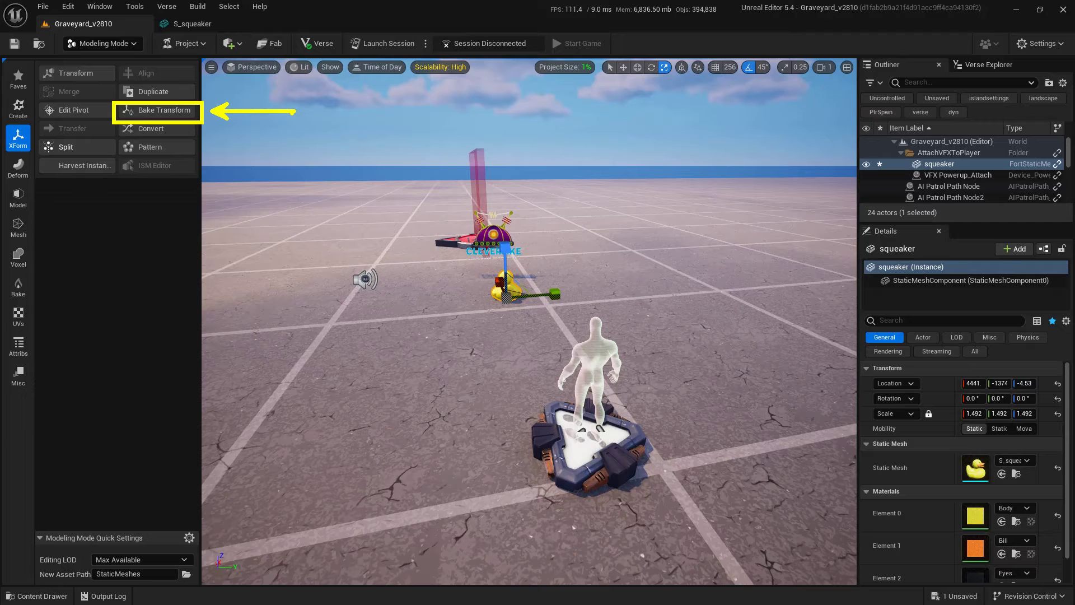
{"action": "left_click", "coordinate": [167, 112]}
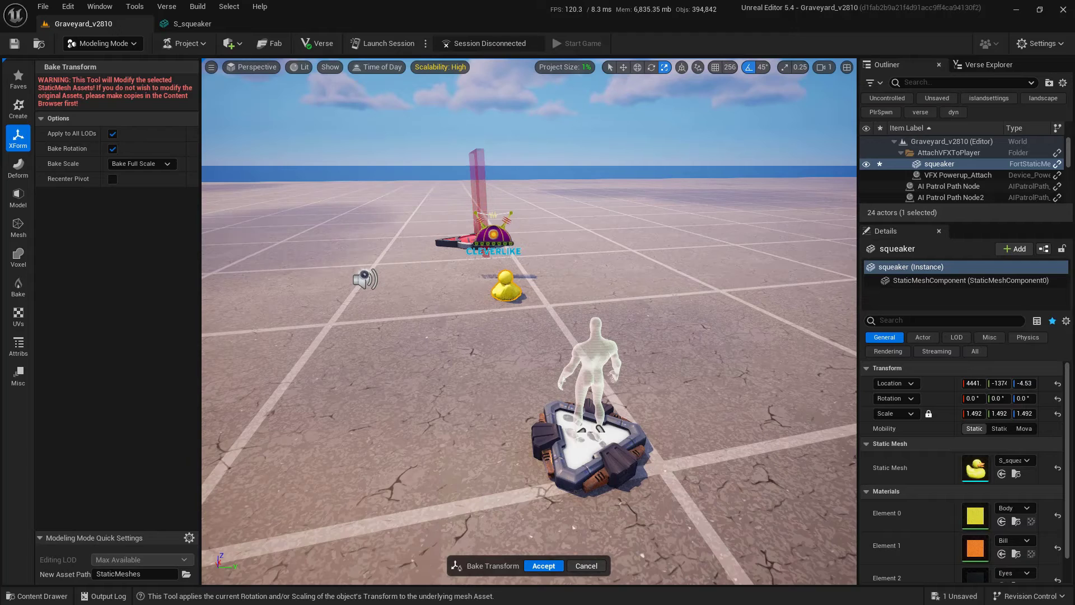
{"action": "left_click", "coordinate": [586, 565]}
{"action": "key", "text": "shift+1"}
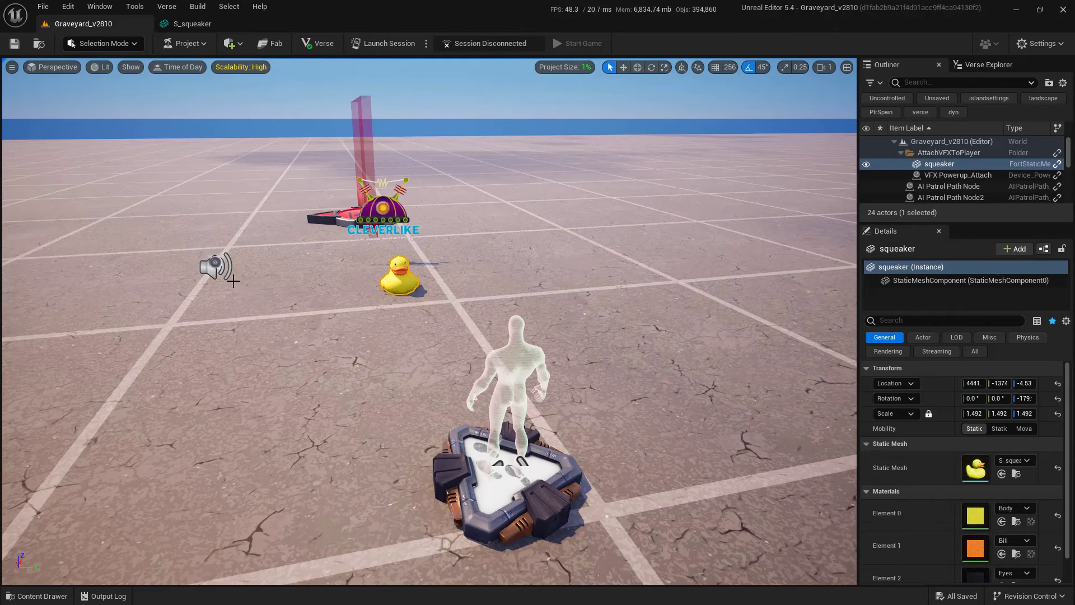
- Select VFX Powerup_Attach, enable Infinite Effect Duration, and commit Time To Respawn 0.0
{"action": "left_click", "coordinate": [216, 266]}
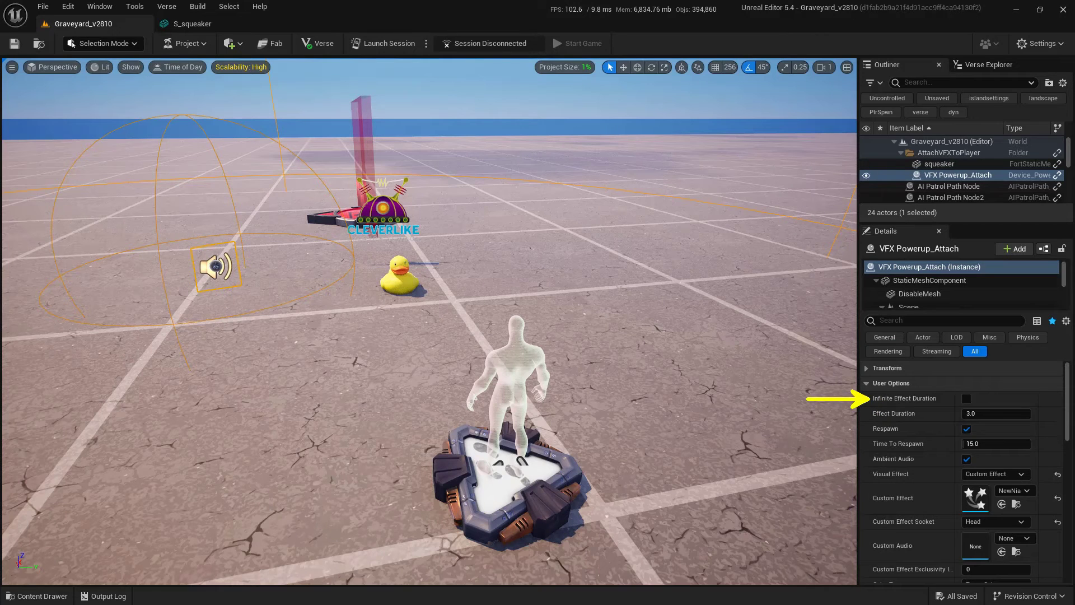
{"action": "left_click", "coordinate": [966, 399]}
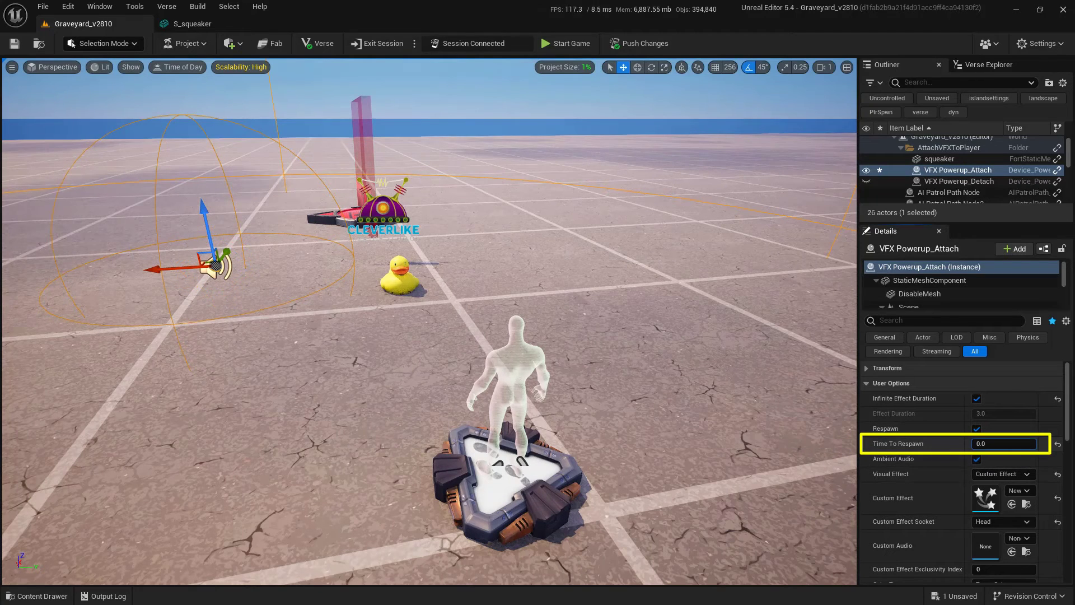
{"action": "key", "text": "Return"}
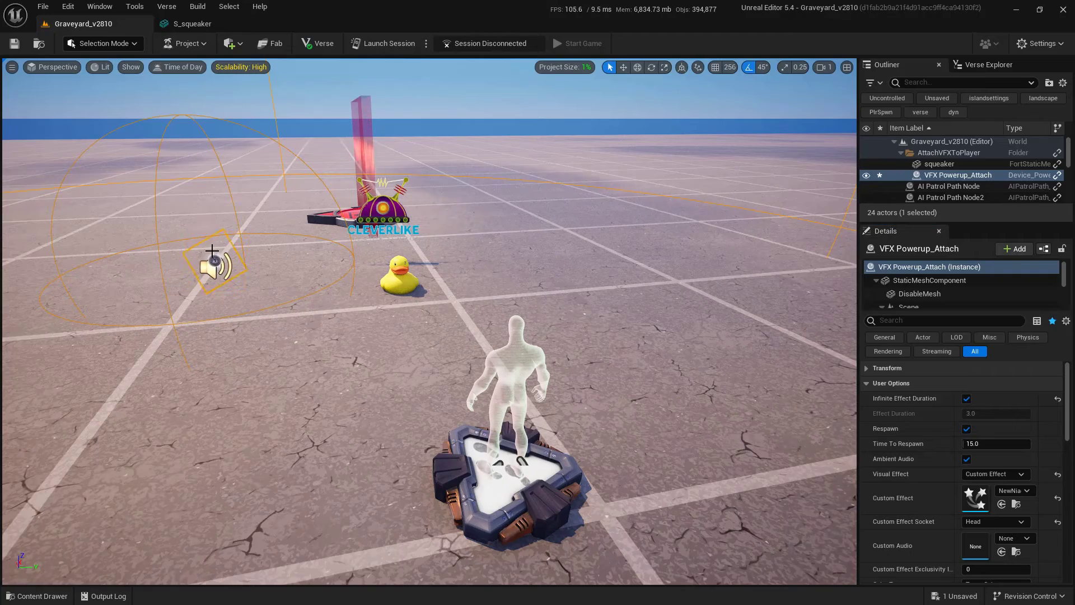
- Duplicate the powerup device by dragging a copy to the right, then frame it
{"action": "key", "text": "w"}
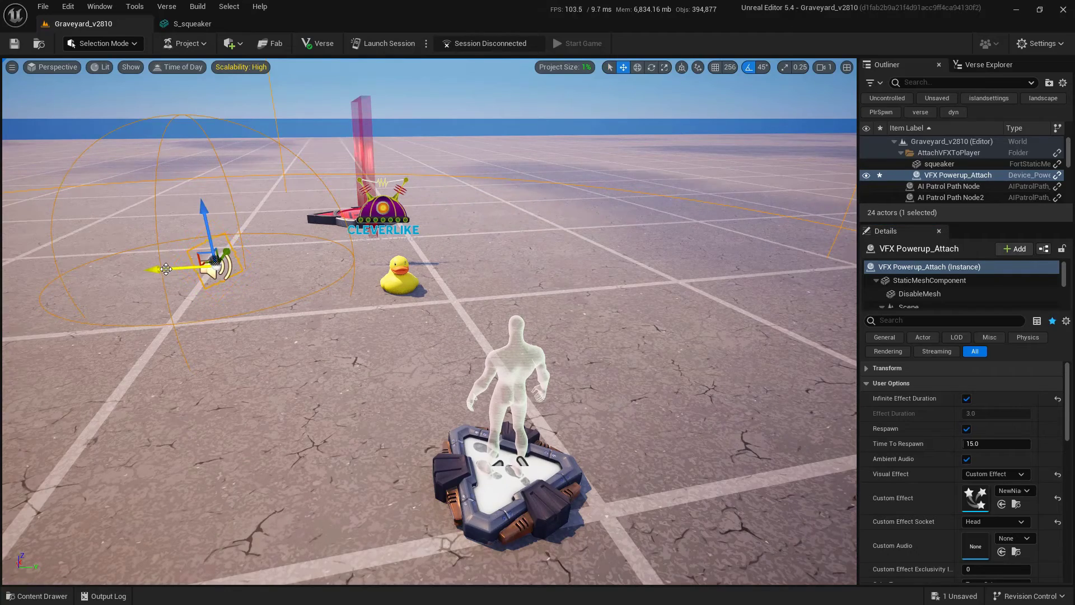
{"action": "left_click_drag", "start_coordinate": [171, 266], "coordinate": [522, 254], "text": "alt"}
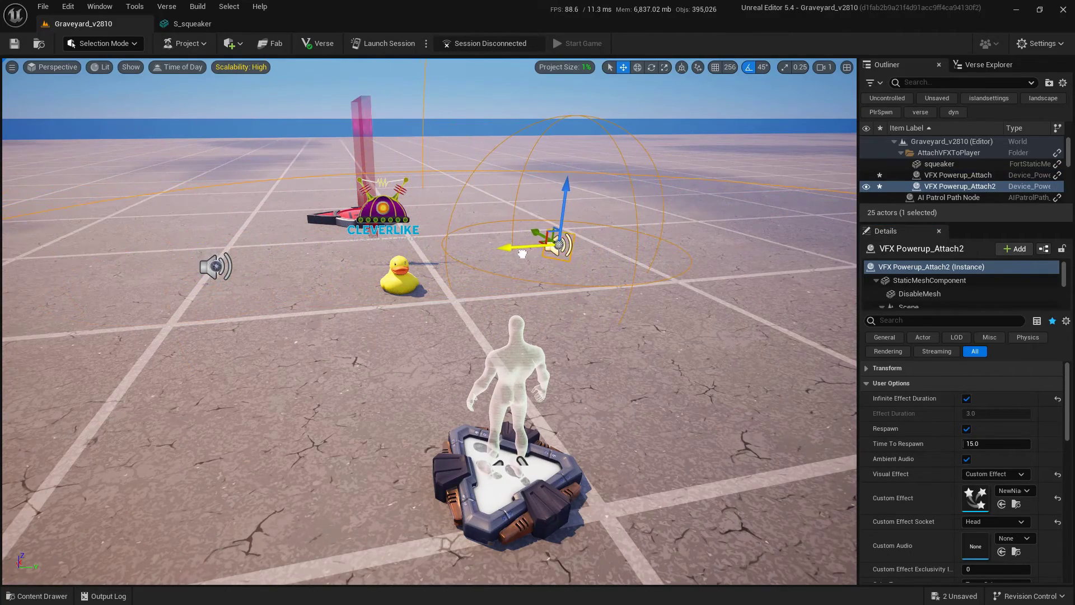
{"action": "double_click", "coordinate": [984, 187]}
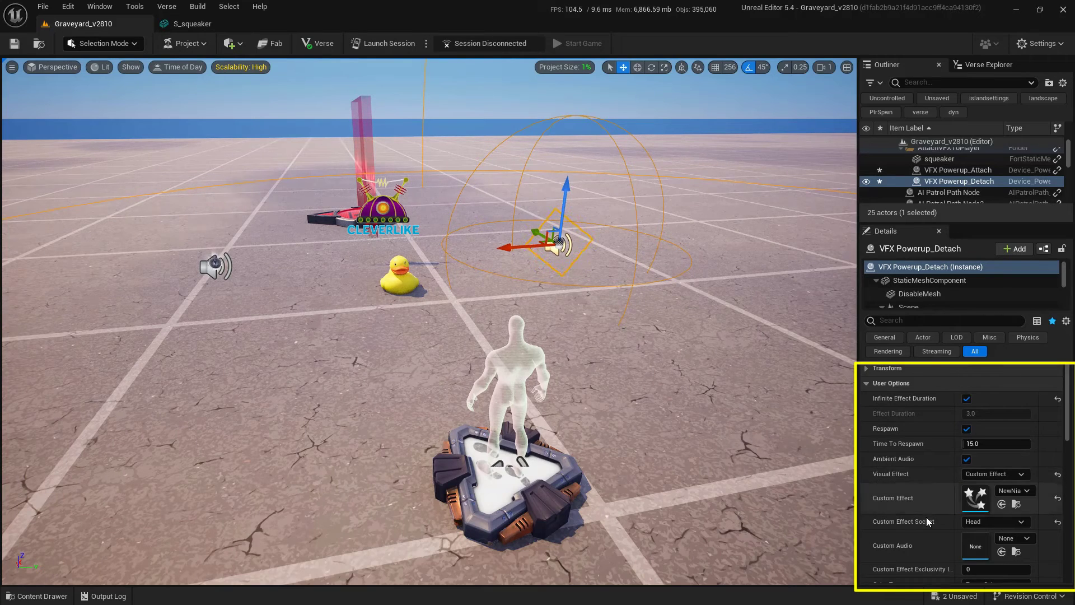
- Set the copy's Custom Effect Socket to Head and Custom Effect Exclusivity Index to 0
{"action": "scroll", "coordinate": [927, 504], "scroll_direction": "down", "scroll_amount": 4}
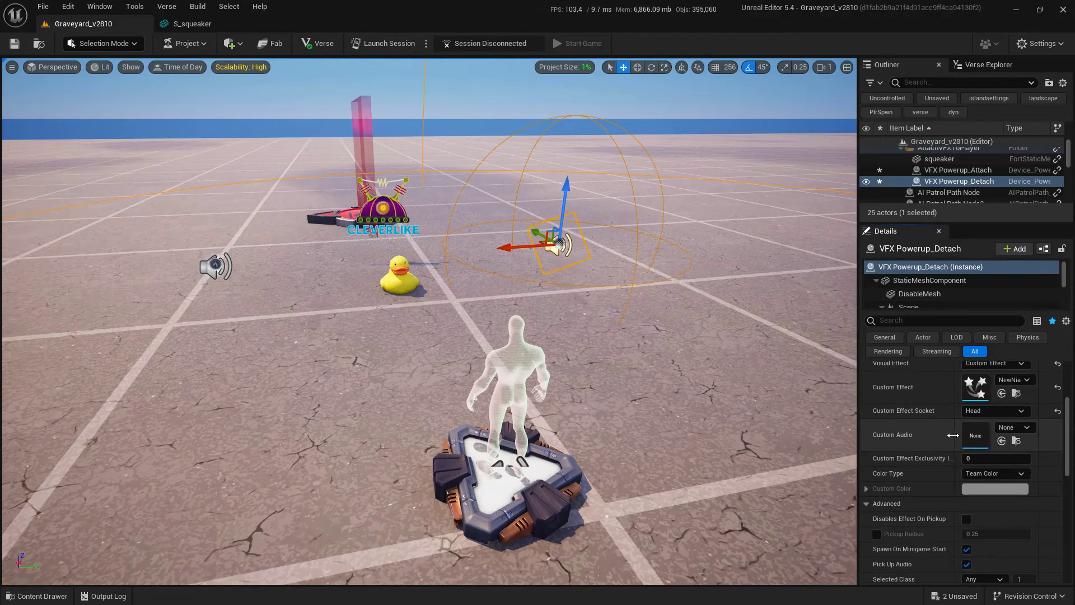
{"action": "left_click_drag", "start_coordinate": [957, 437], "coordinate": [985, 437]}
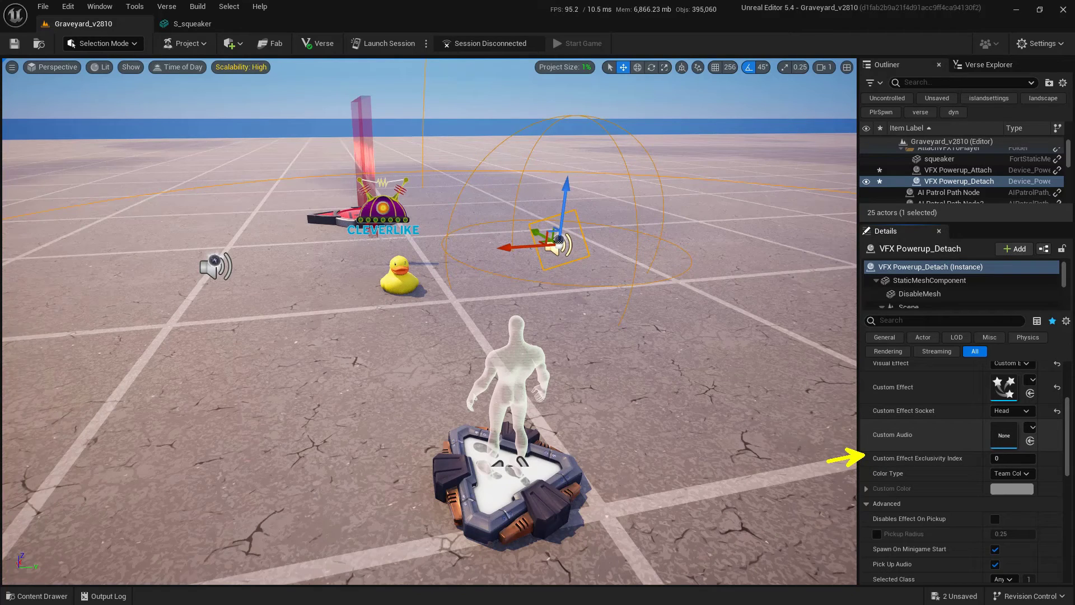
{"action": "left_click_drag", "start_coordinate": [230, 224], "coordinate": [249, 242]}
{"action": "left_click_drag", "start_coordinate": [388, 241], "coordinate": [390, 242]}
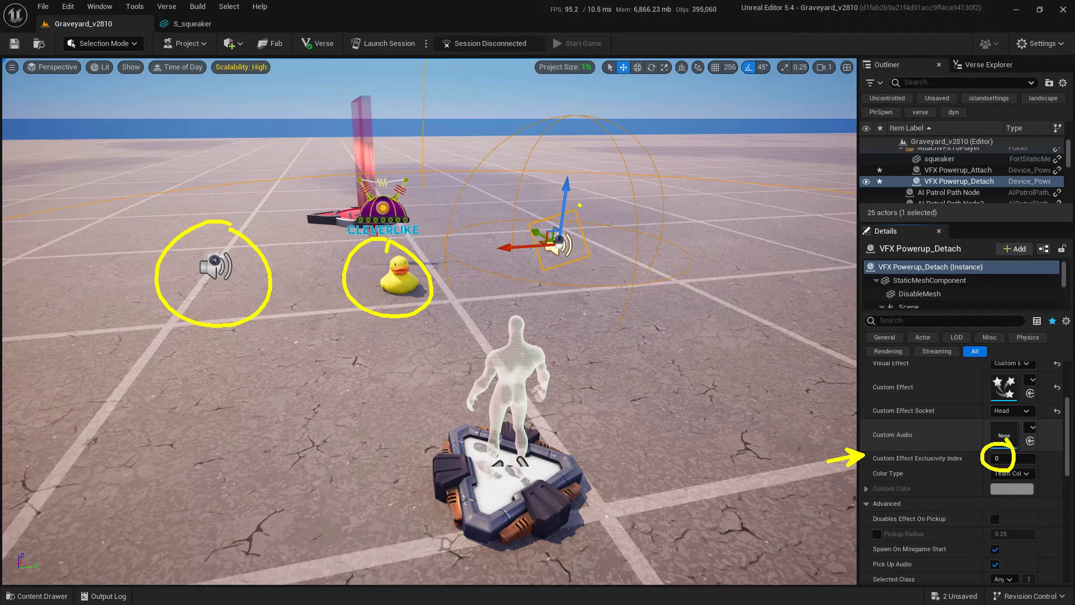
{"action": "left_click_drag", "start_coordinate": [577, 201], "coordinate": [579, 296]}
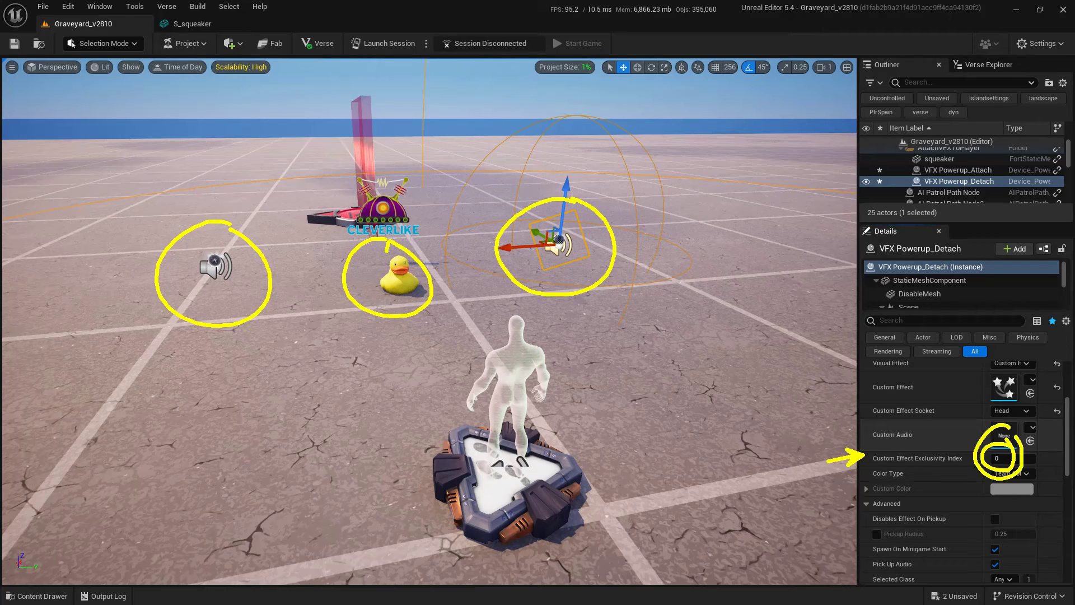
{"action": "key", "text": "Escape"}
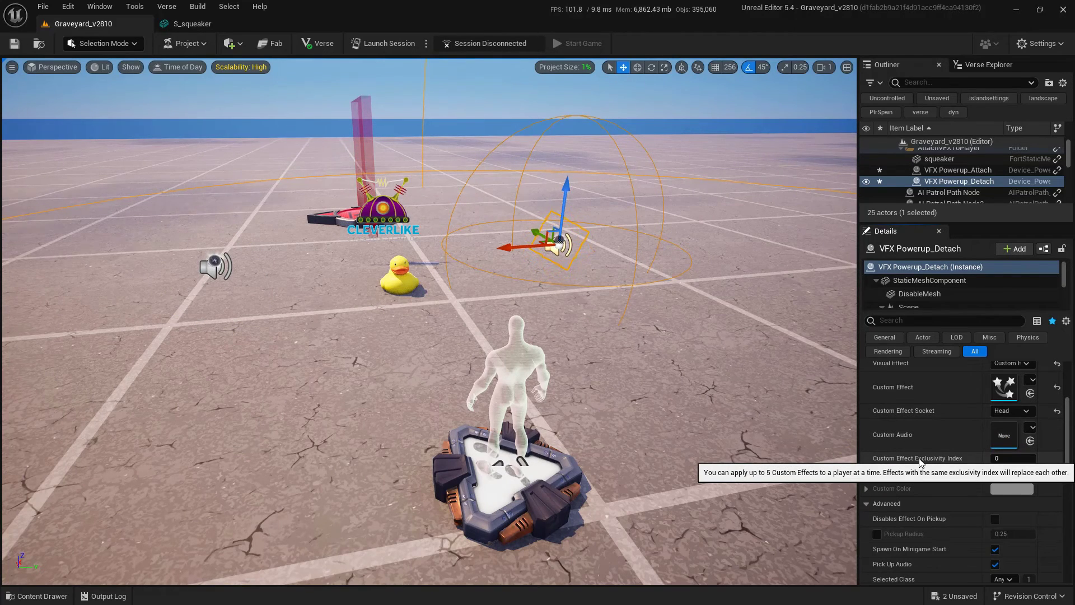
- Set the Detach effect's Color Type to Direct Color with pure red (FF0000)
{"action": "left_click_drag", "start_coordinate": [862, 480], "coordinate": [863, 498]}
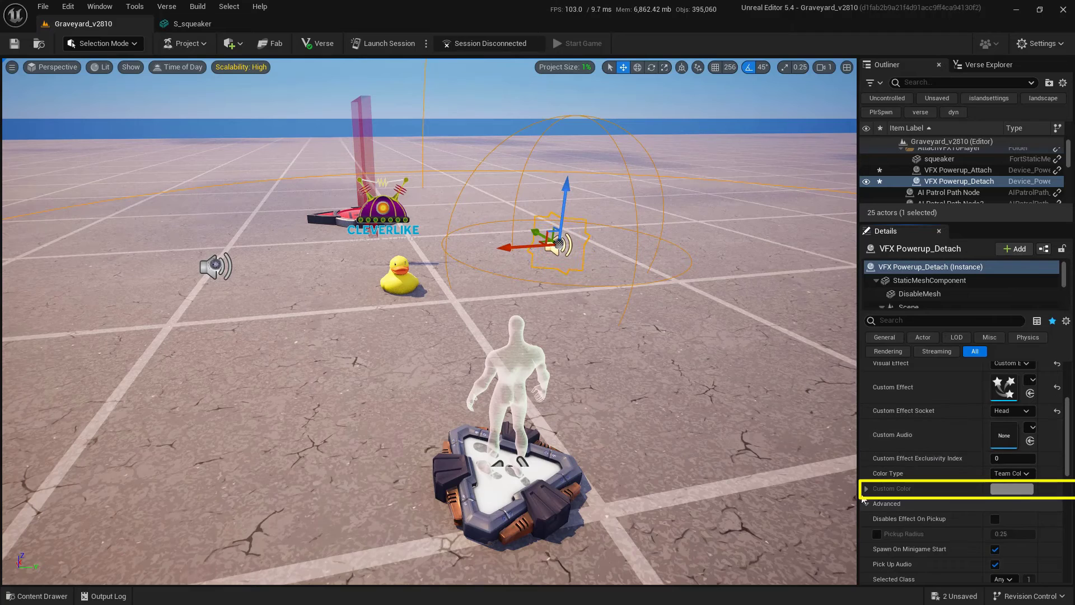
{"action": "left_click", "coordinate": [1028, 475]}
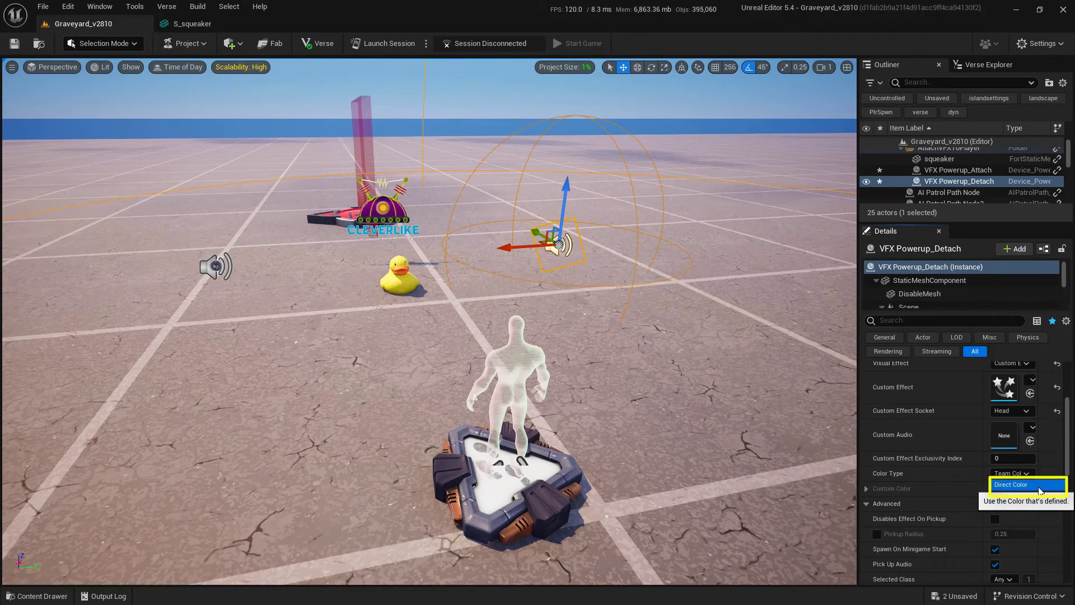
{"action": "left_click", "coordinate": [1038, 490]}
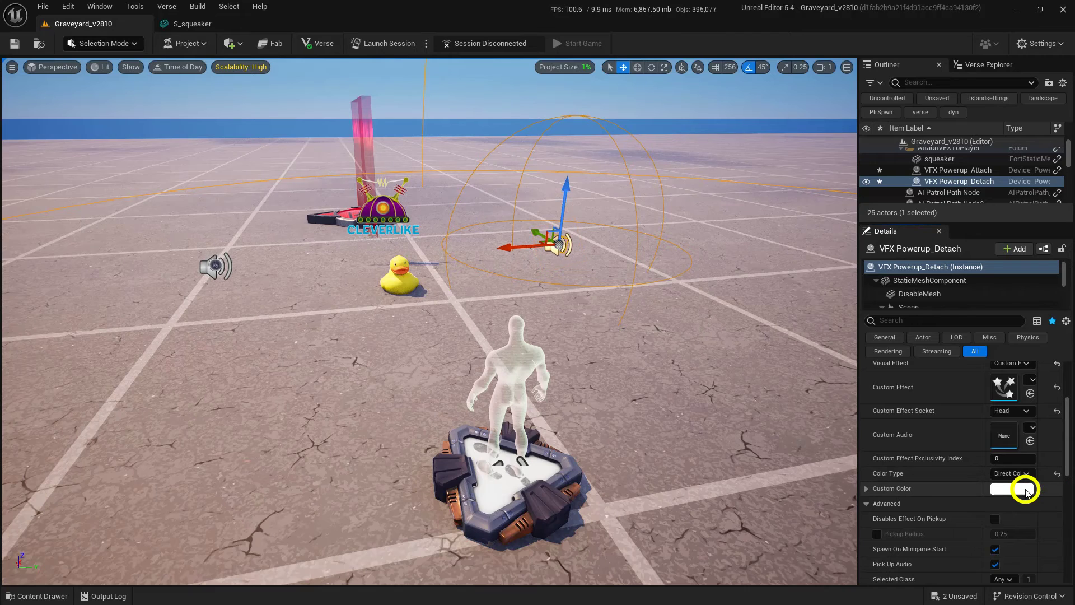
{"action": "left_click", "coordinate": [1027, 491]}
{"action": "left_click_drag", "start_coordinate": [916, 372], "coordinate": [916, 348]}
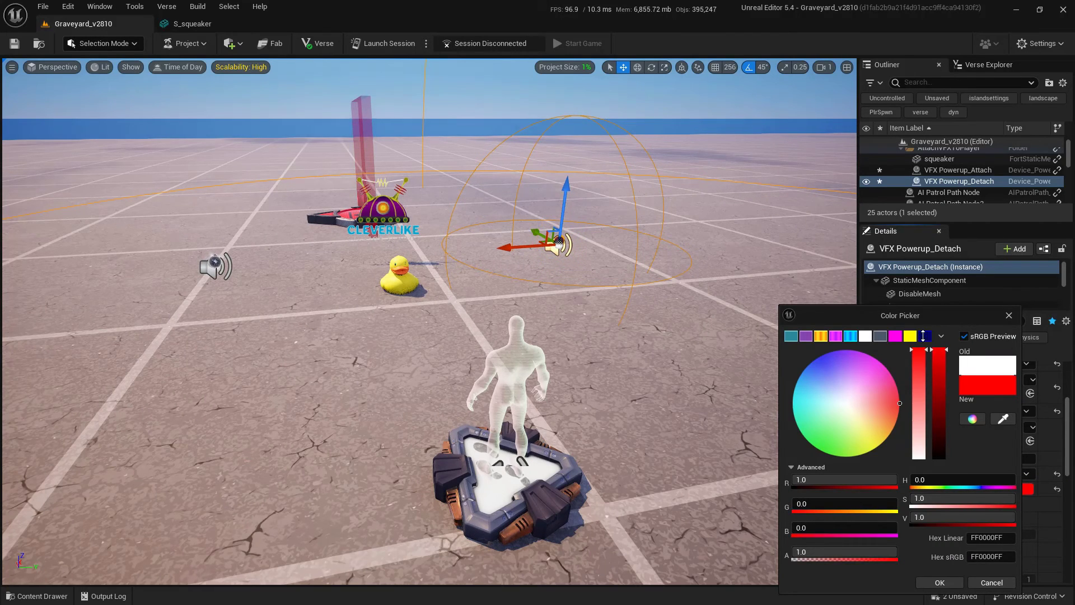
{"action": "left_click", "coordinate": [925, 582]}
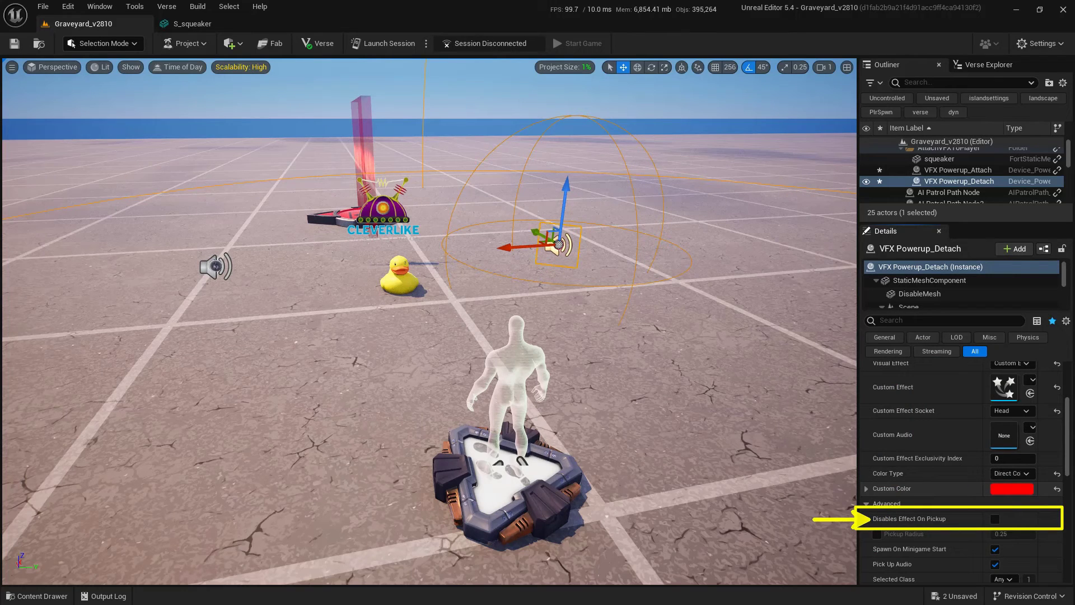
- Turn on Disables Effect On Pickup and save the level
{"action": "left_click", "coordinate": [995, 519]}
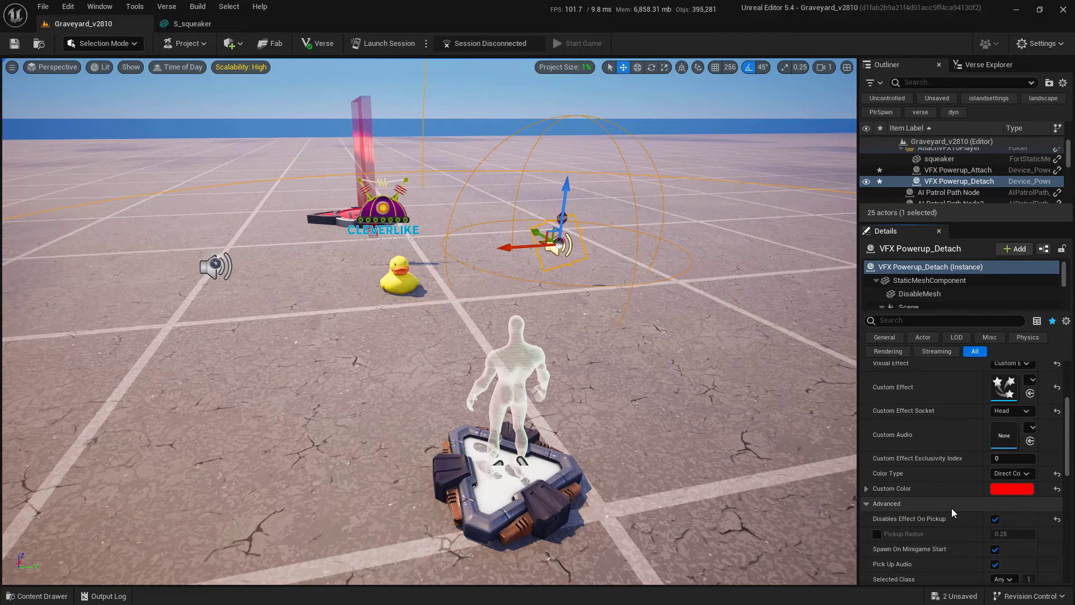
{"action": "scroll", "coordinate": [952, 508], "scroll_direction": "down", "scroll_amount": 5}
{"action": "key", "text": "ctrl+s"}
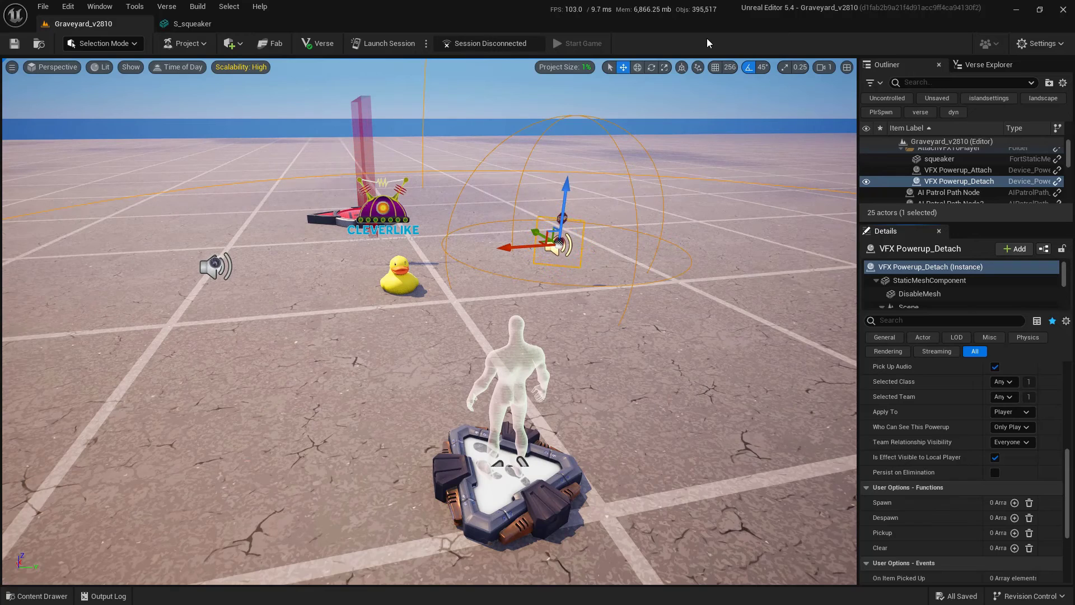
- Place a Volume device behind the Detach powerup with Visible in Game enabled
{"action": "key", "text": "ctrl+space"}
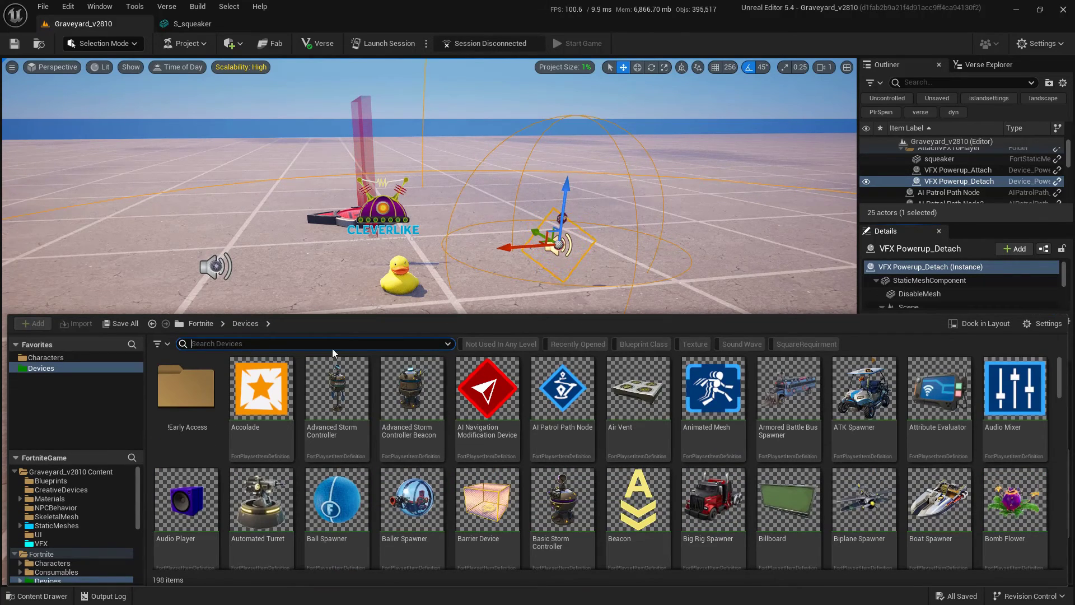
{"action": "type", "text": "Volume"}
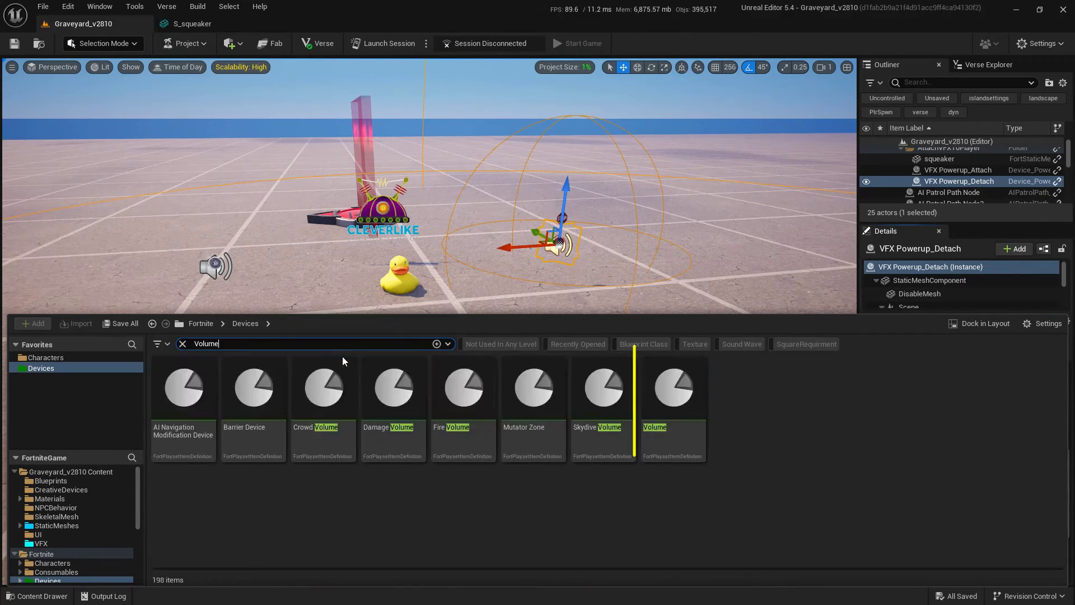
{"action": "left_click_drag", "start_coordinate": [653, 436], "coordinate": [505, 205]}
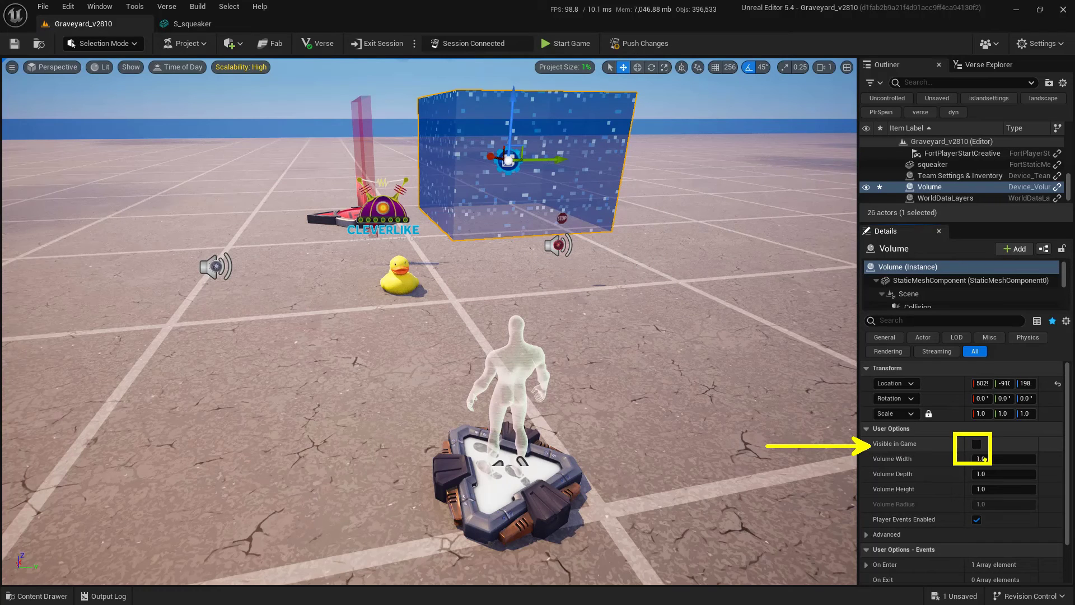
{"action": "left_click", "coordinate": [977, 444]}
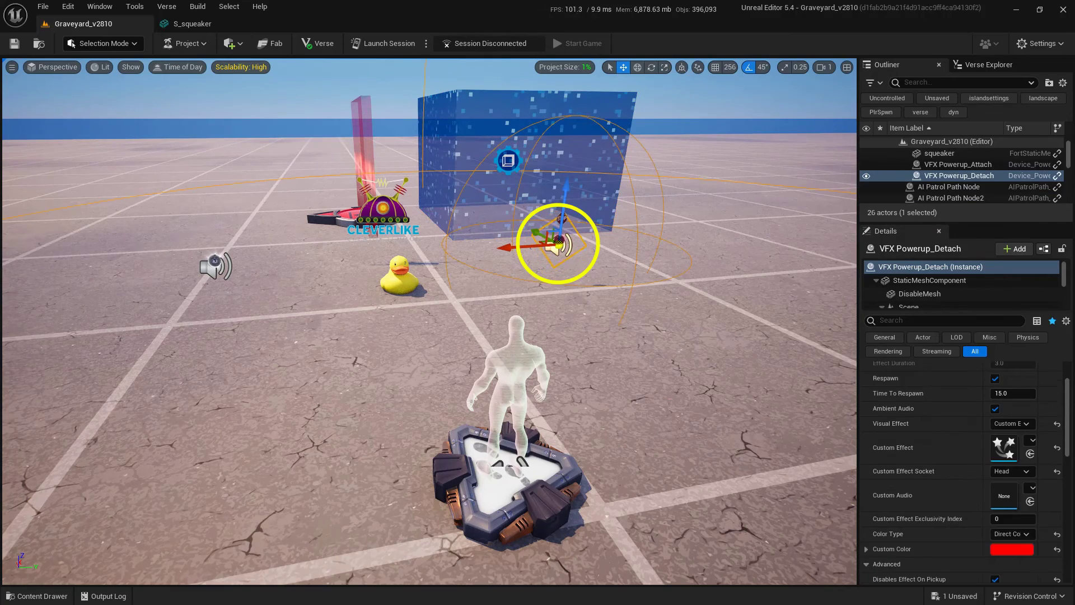
- Bind the Detach powerup's Pickup to the Volume's On Enter event and save
{"action": "scroll", "coordinate": [937, 393], "scroll_direction": "down", "scroll_amount": 10}
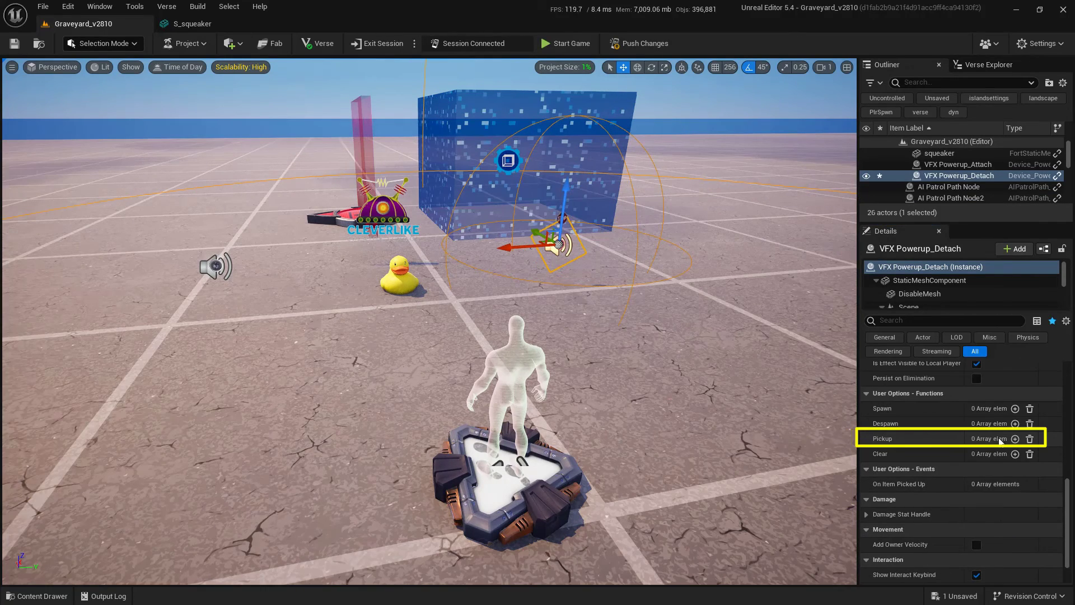
{"action": "left_click", "coordinate": [1015, 439]}
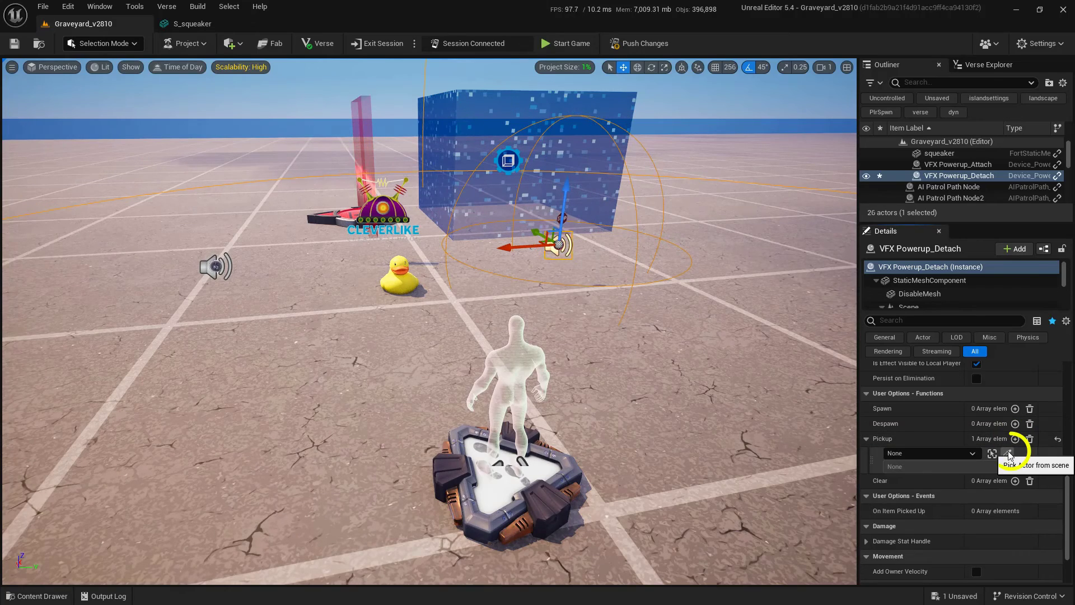
{"action": "left_click", "coordinate": [1008, 454]}
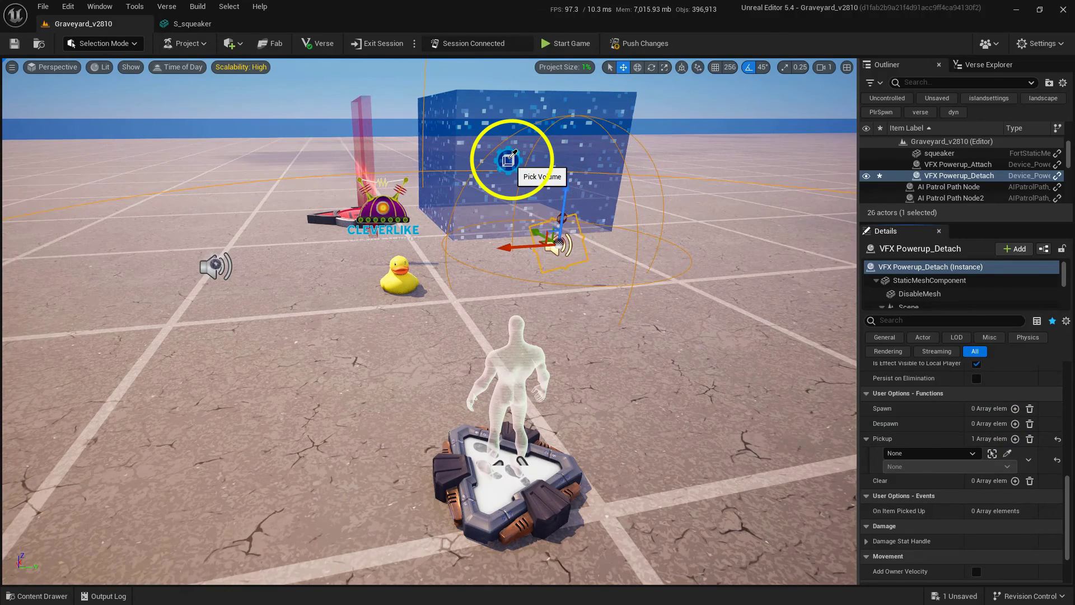
{"action": "left_click", "coordinate": [513, 155]}
{"action": "left_click", "coordinate": [925, 469]}
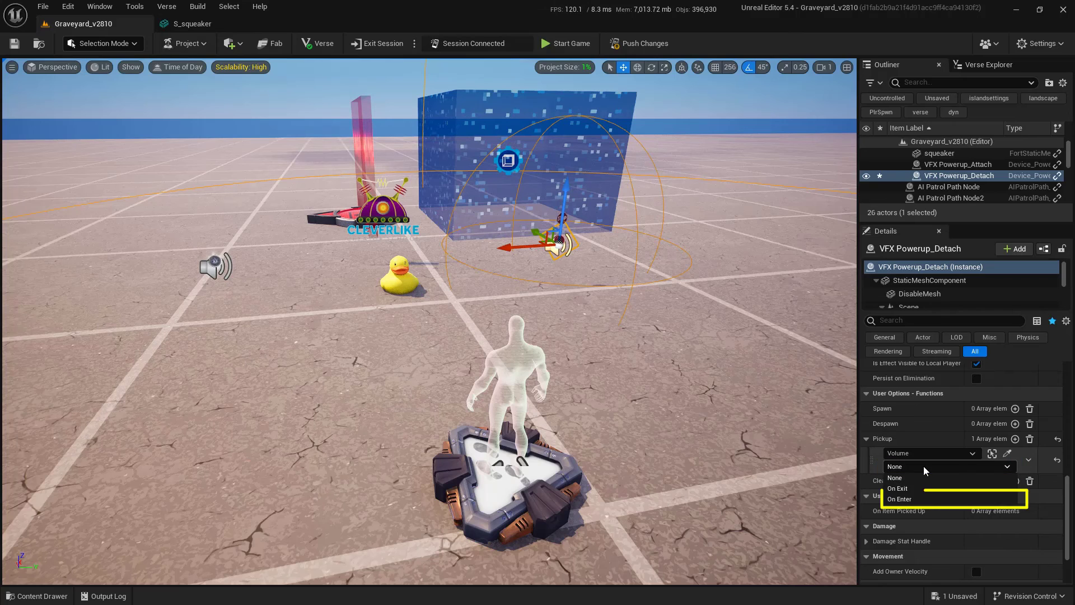
{"action": "left_click", "coordinate": [930, 507]}
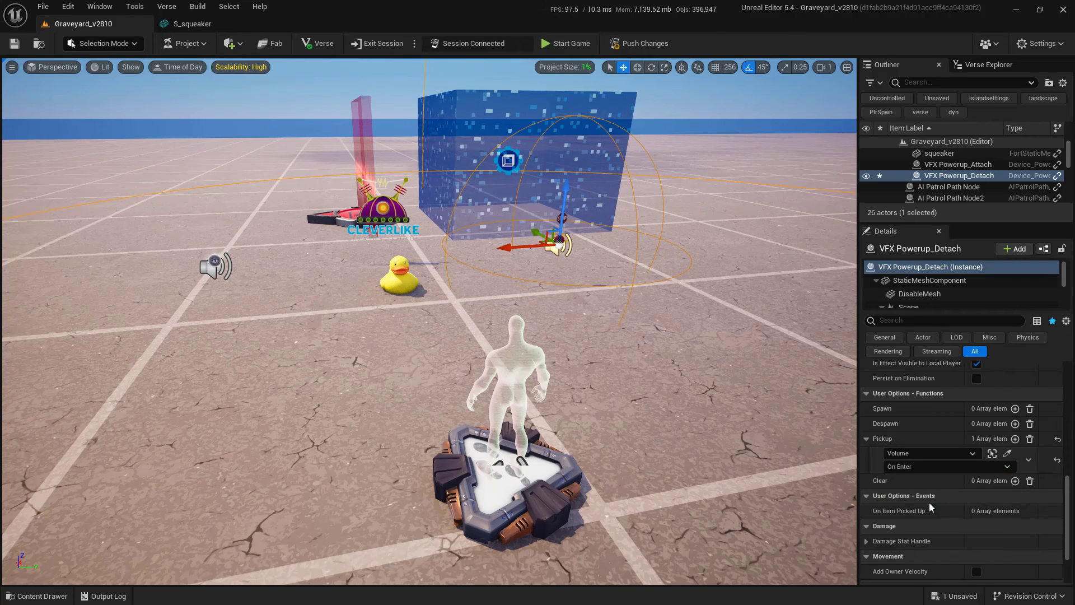
{"action": "key", "text": "ctrl+s"}
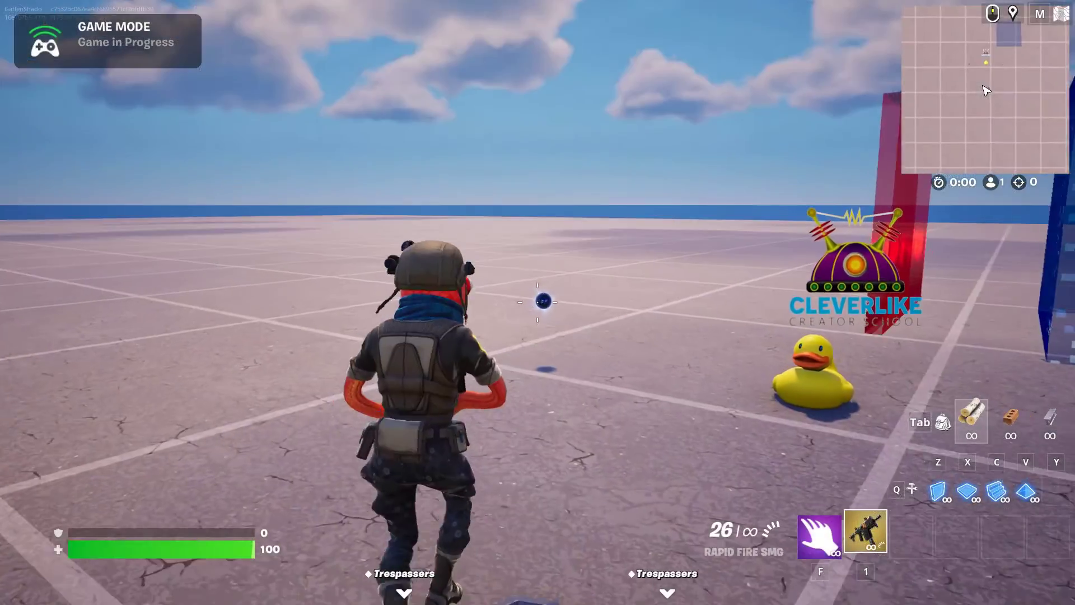
- Walk into the orb to get the duck hat, then into the red orb by the volume to remove it
{"action": "key", "text": "w"}
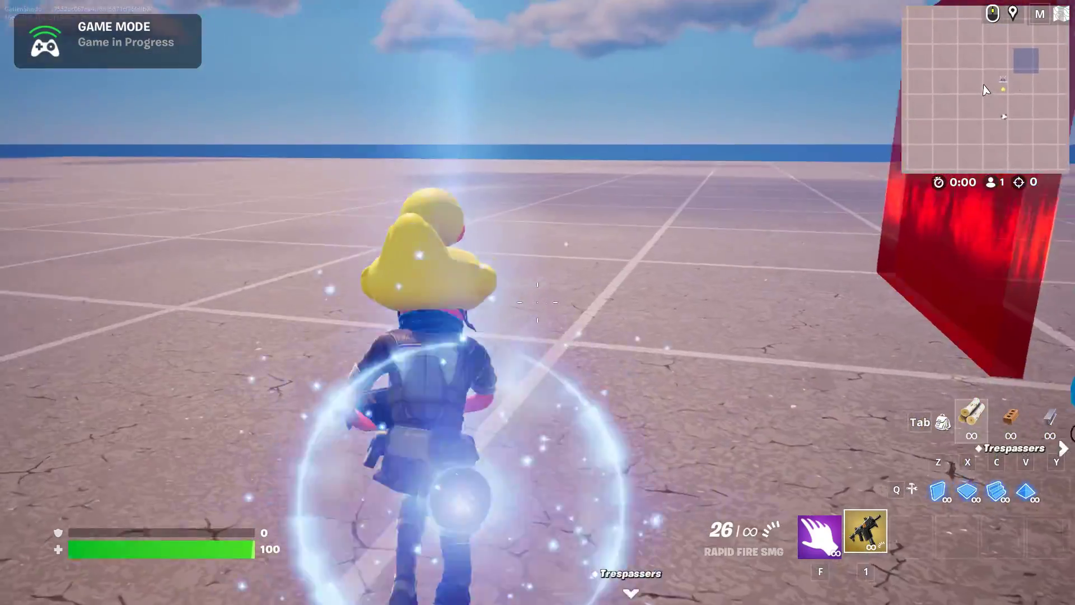
{"action": "key", "text": "w"}
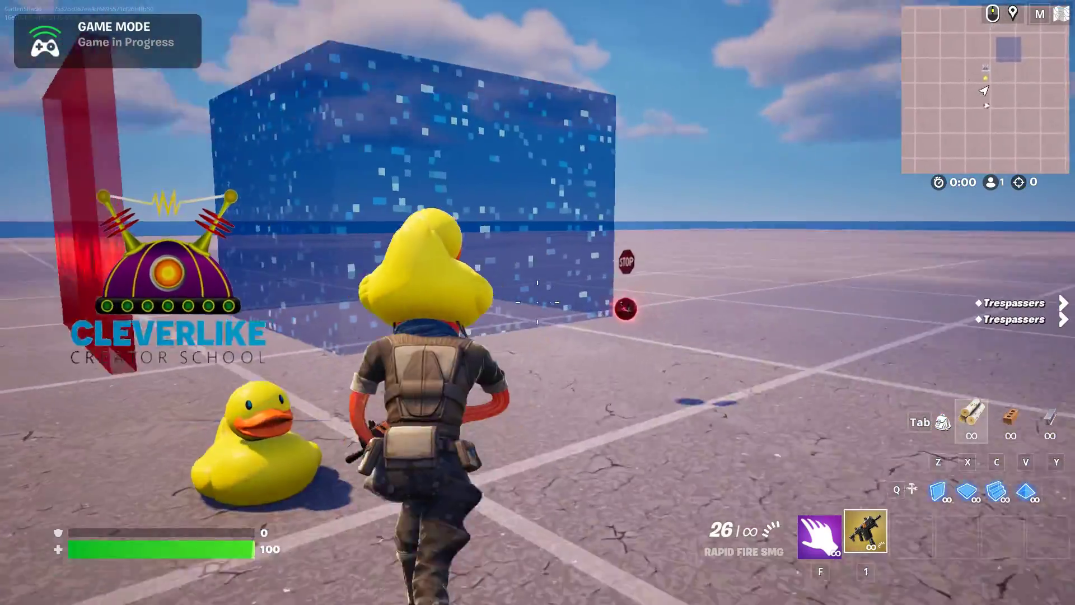
{"action": "key", "text": "w"}
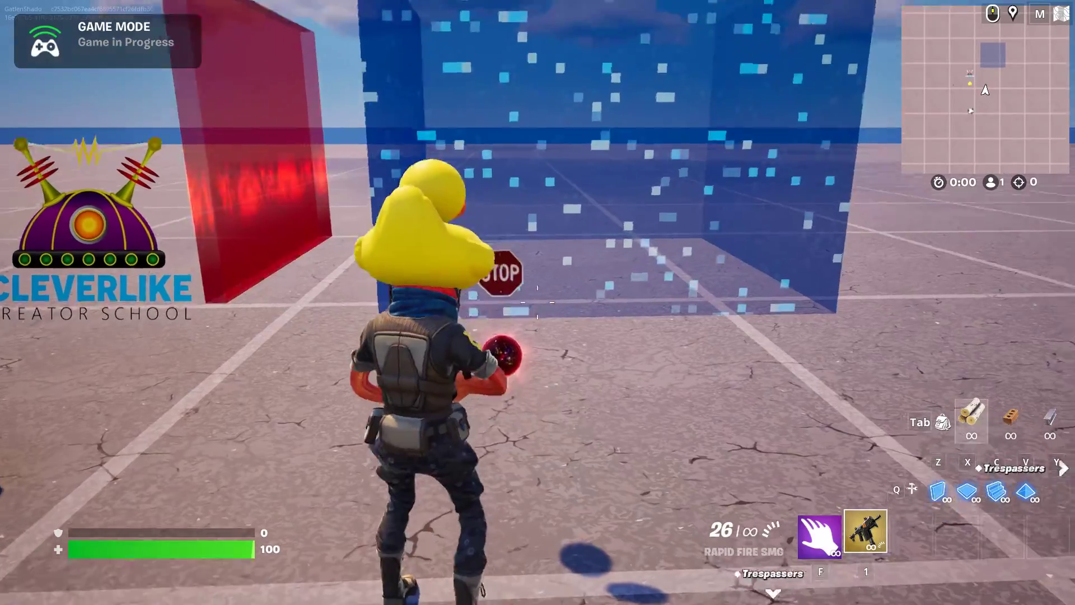
- Run back to regain the duck, then circle past the blue volume toward the red and blue cubes
{"action": "key", "text": "w"}
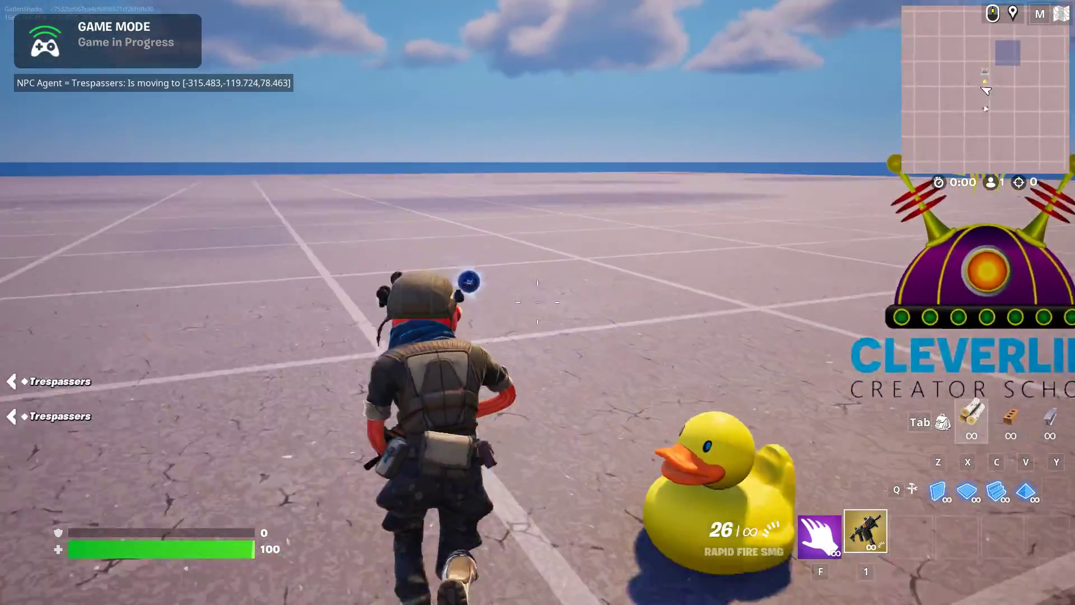
{"action": "key", "text": "w"}
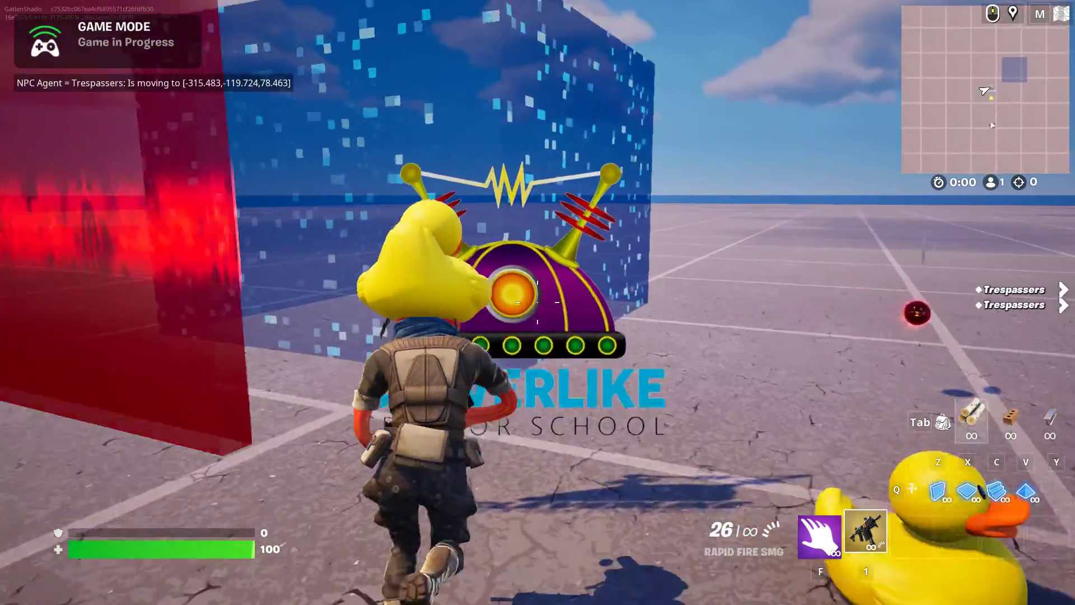
{"action": "key", "text": "w"}
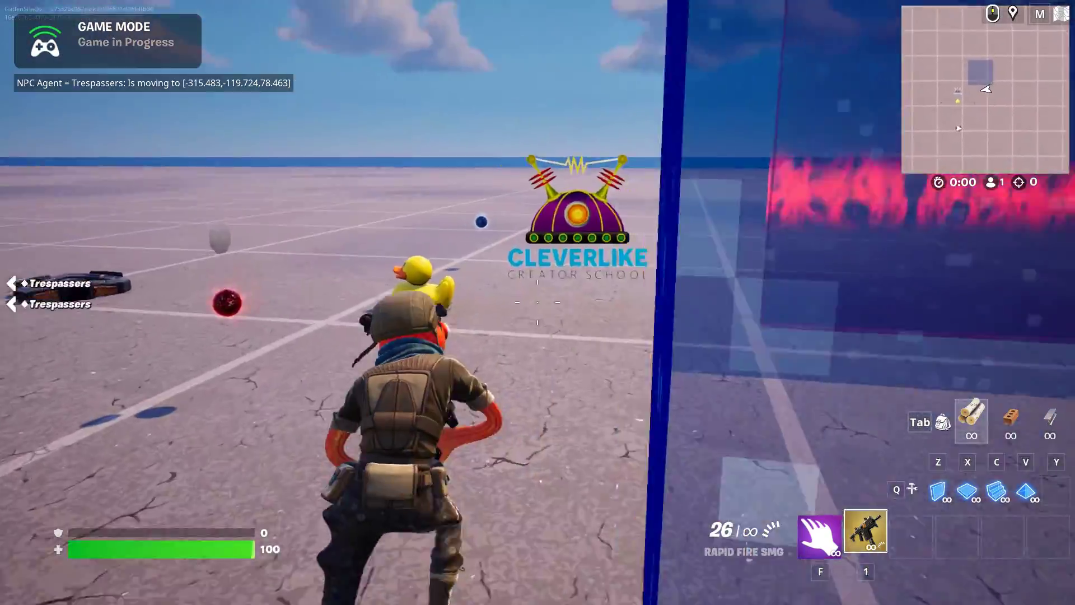
{"action": "key", "text": "w"}
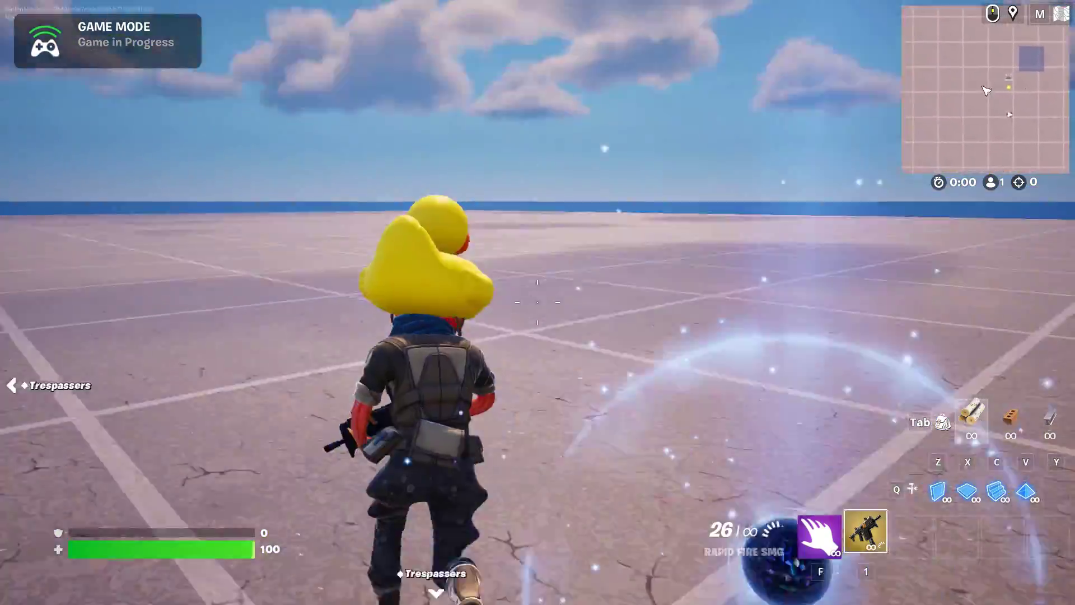